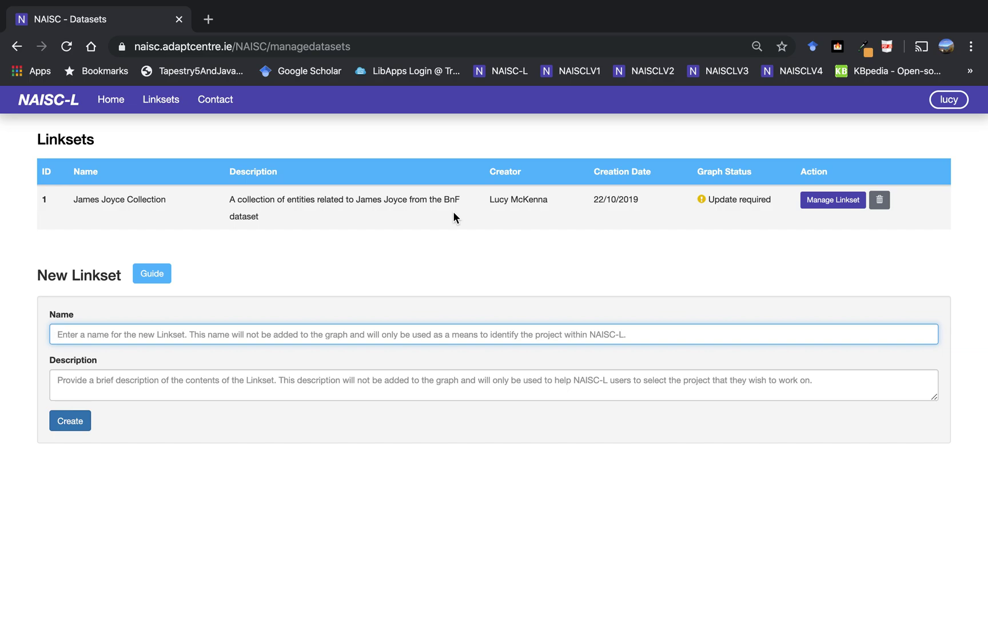
Open the James Joyce Collection linkset for management and look over the blank internal entity form without saving an entity
click(833, 201)
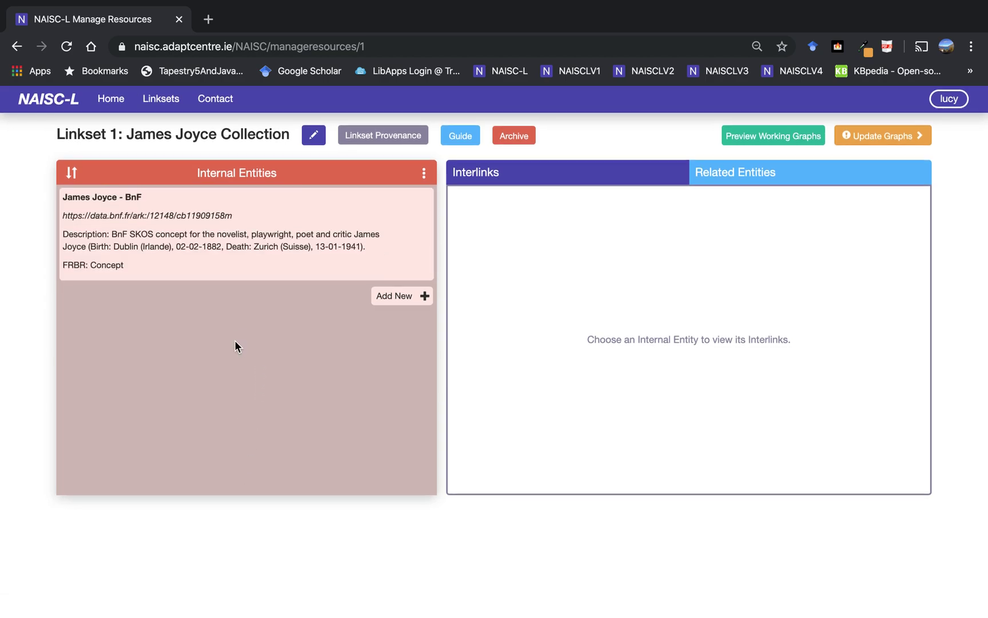
click(409, 303)
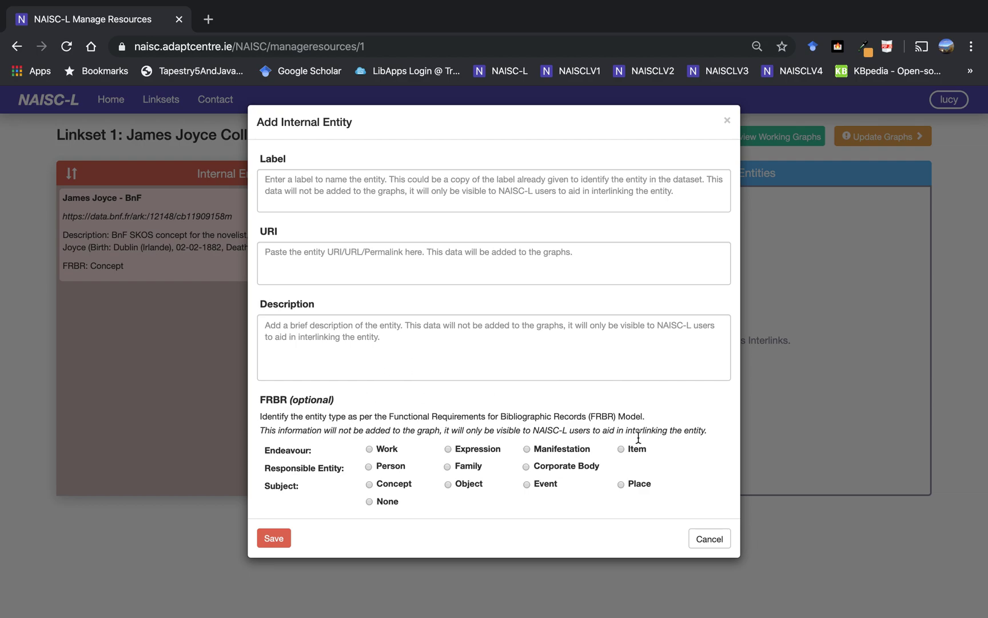
click(711, 538)
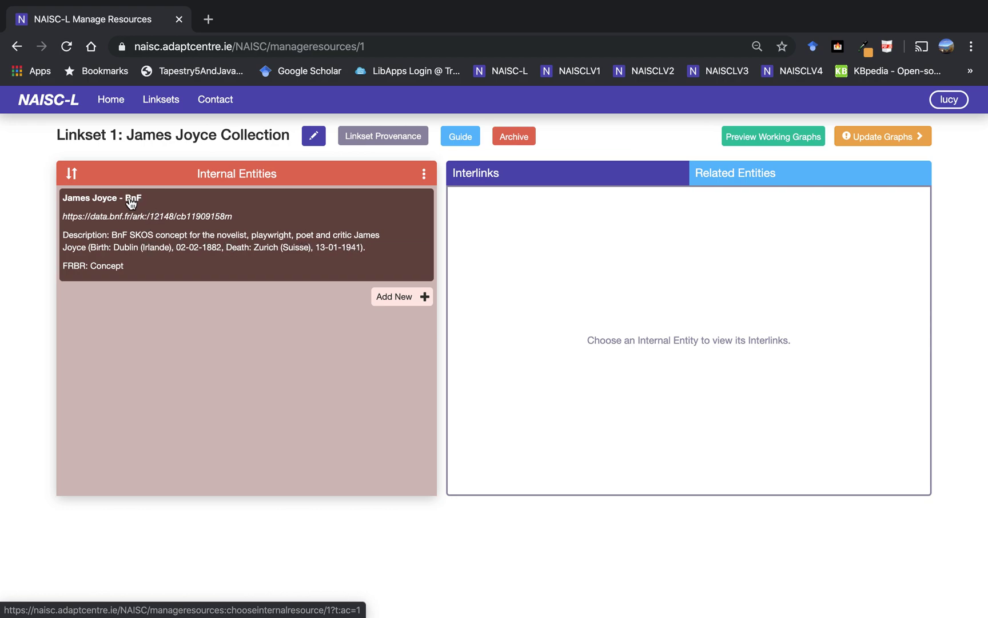
Select the James Joyce - BnF entity and browse the related entity form's dataset suggestions filtered by Controlled Name, without adding an entity
click(301, 213)
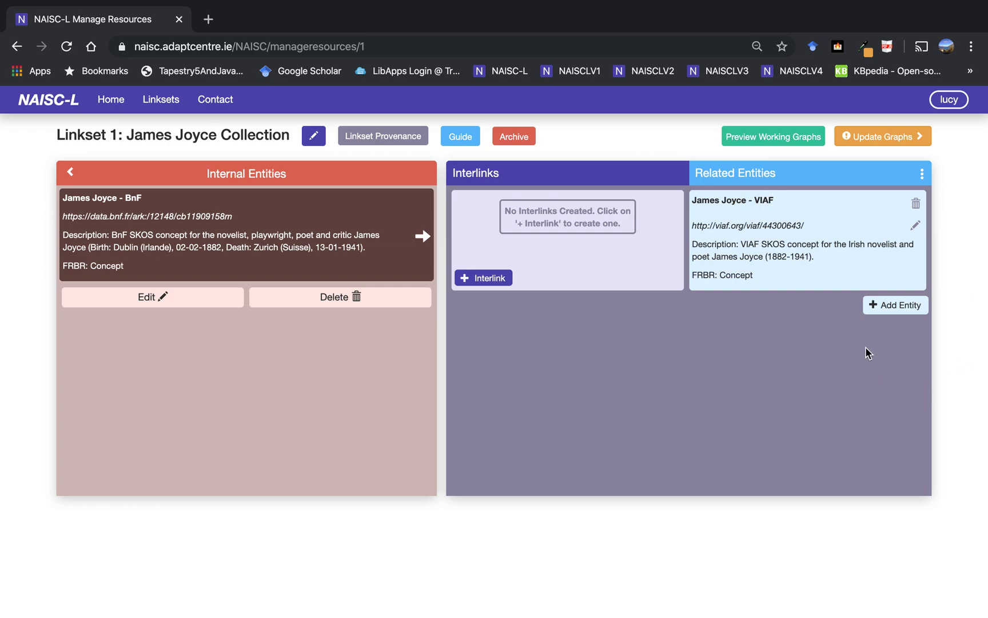
click(886, 307)
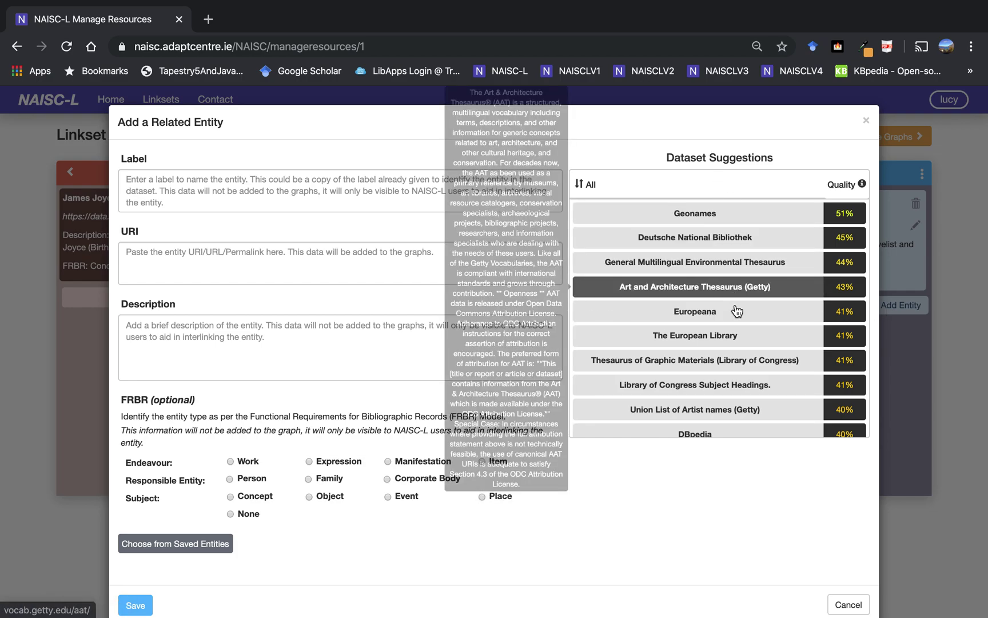
scroll(709, 335, down, 3)
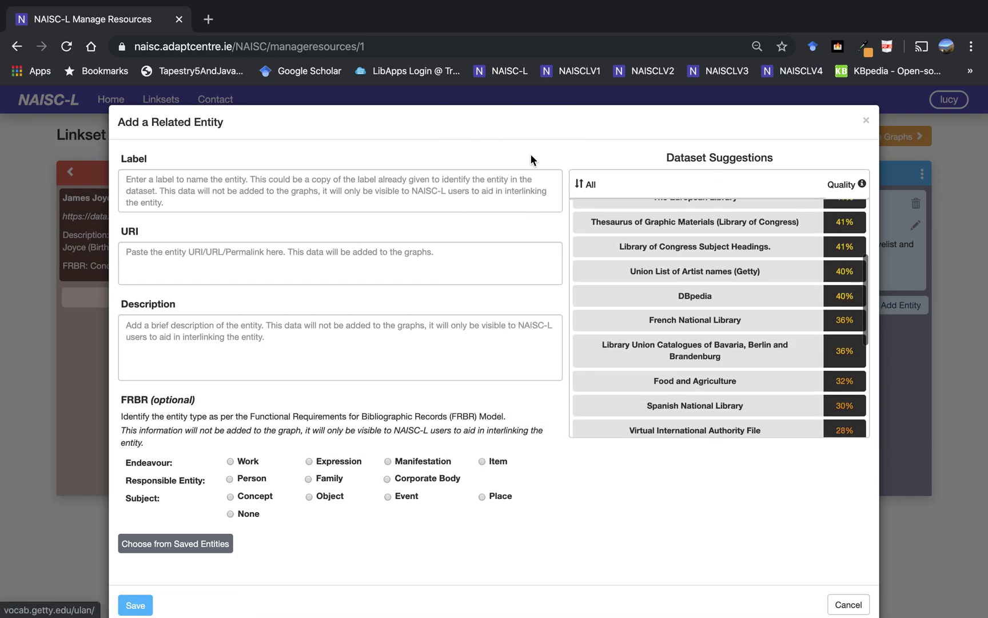
click(586, 183)
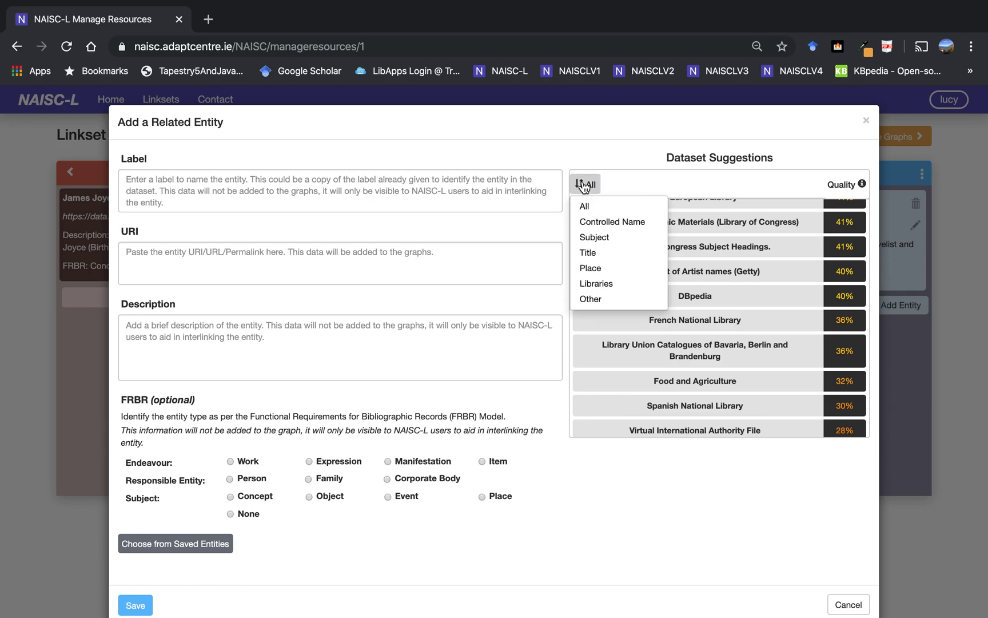
click(605, 223)
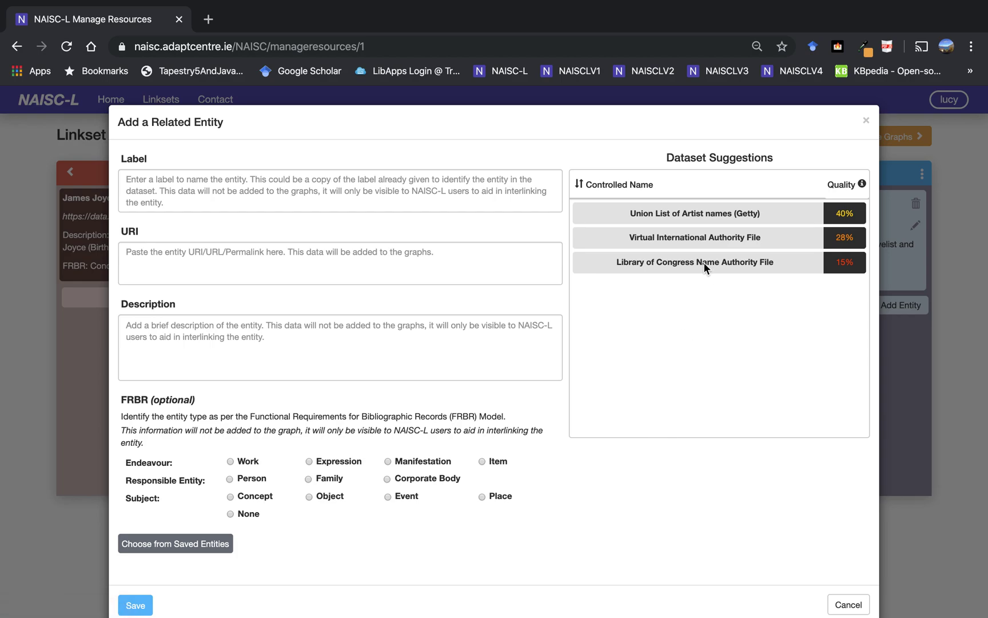
mouse_move(689, 241)
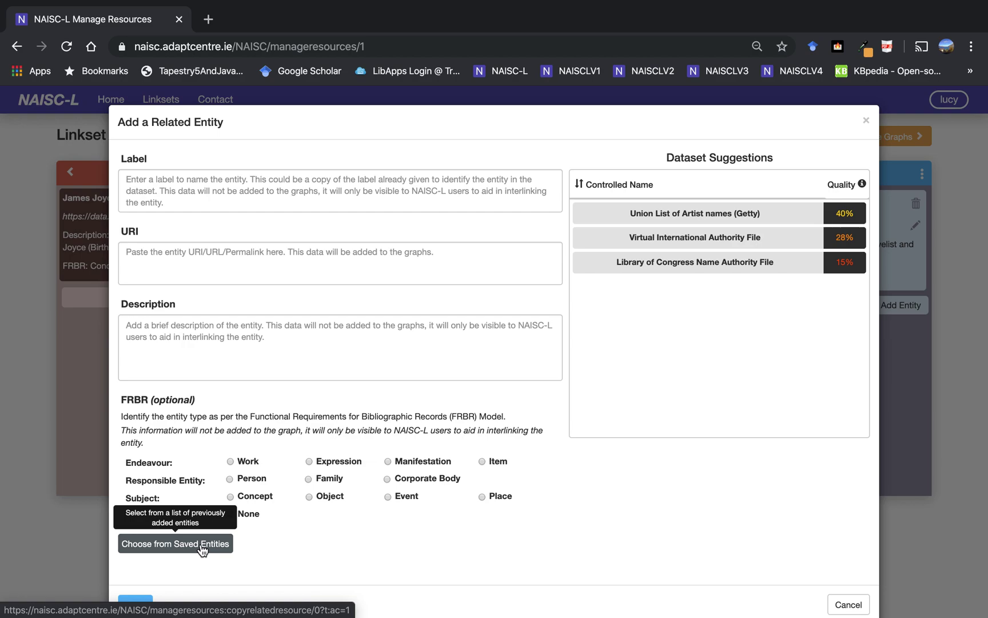
click(849, 605)
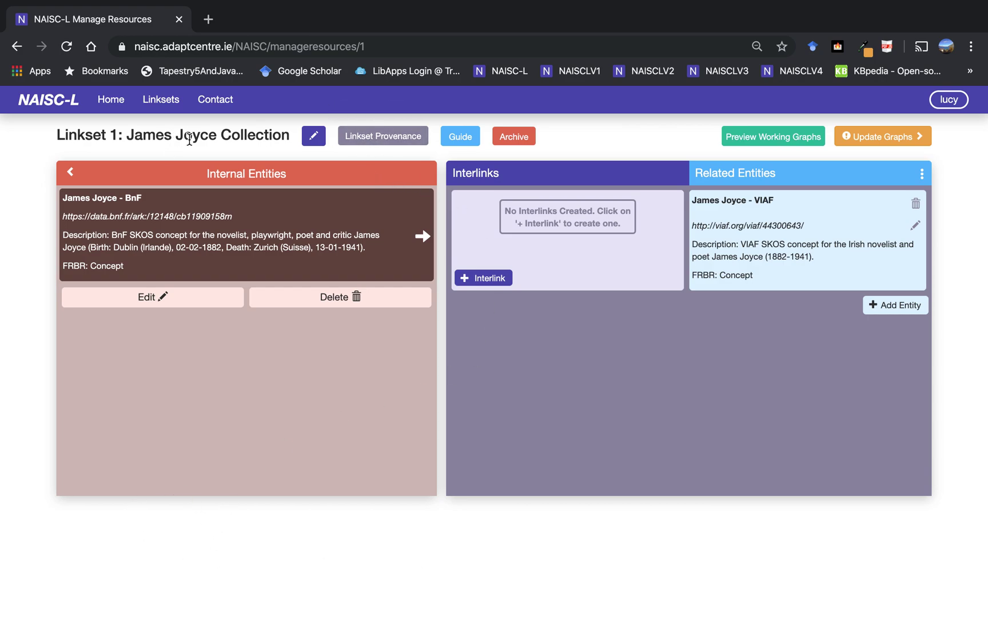
View the linkset's provenance and the archived interlinks, including the provenance of Interlink 1
click(383, 136)
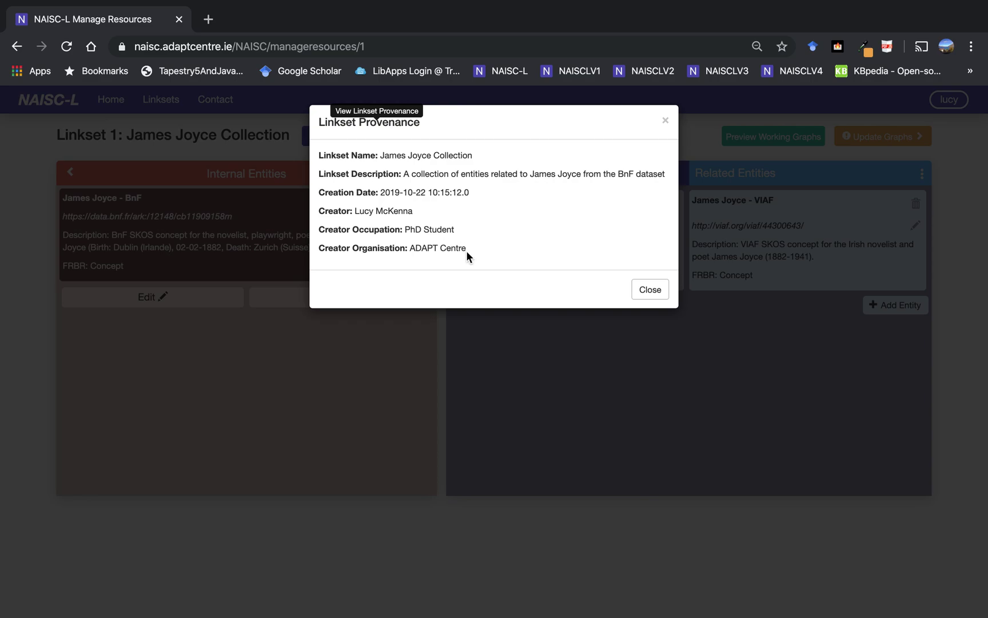
click(643, 291)
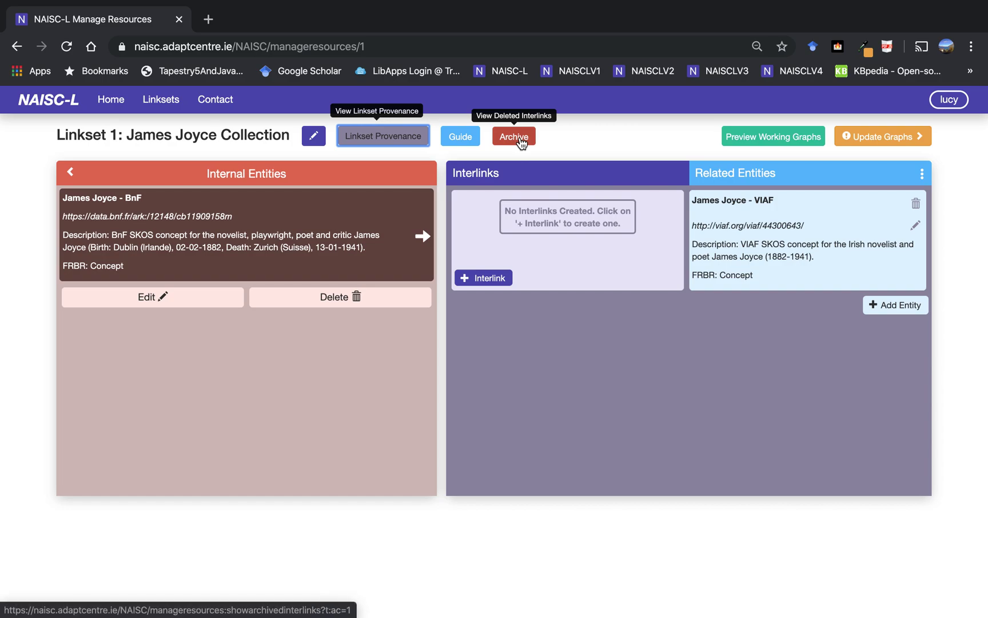
click(520, 138)
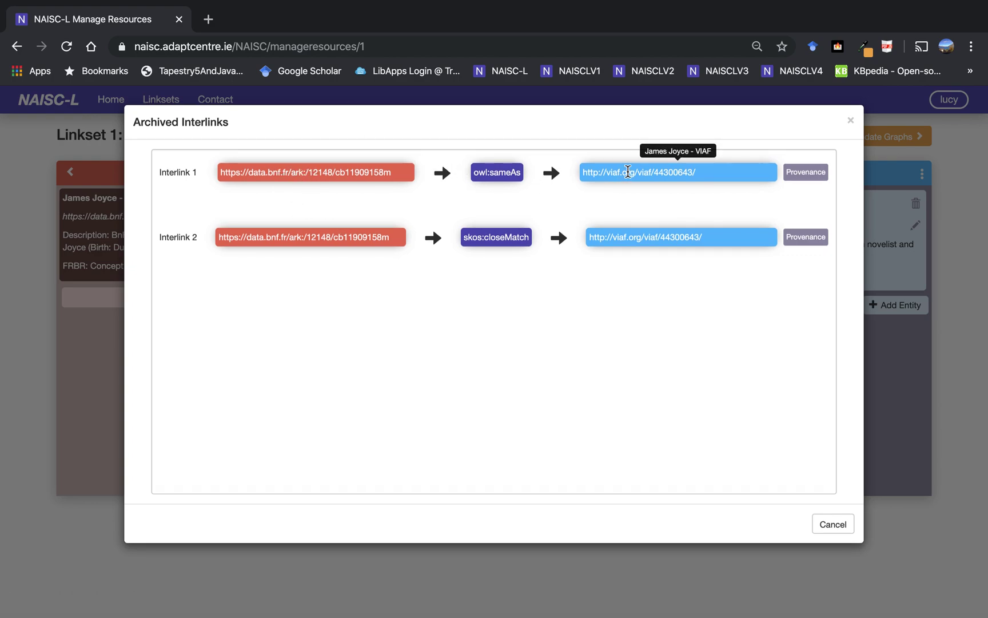
click(811, 178)
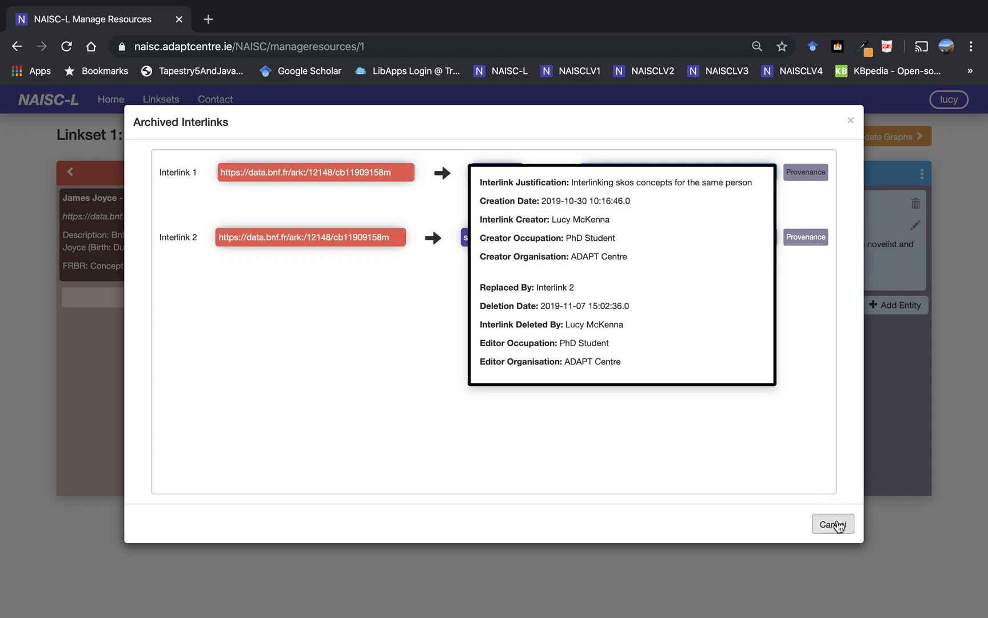
click(835, 523)
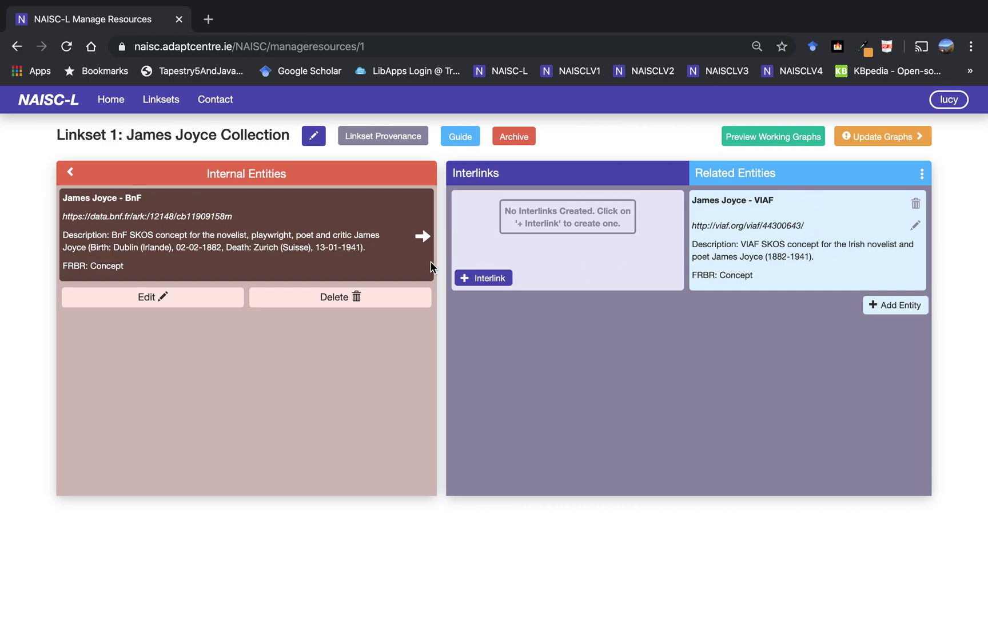
Start an interlink to James Joyce - VIAF and read the definitions of "is identical in certain contexts to", "is almost identical to" and "is similar to"
click(478, 280)
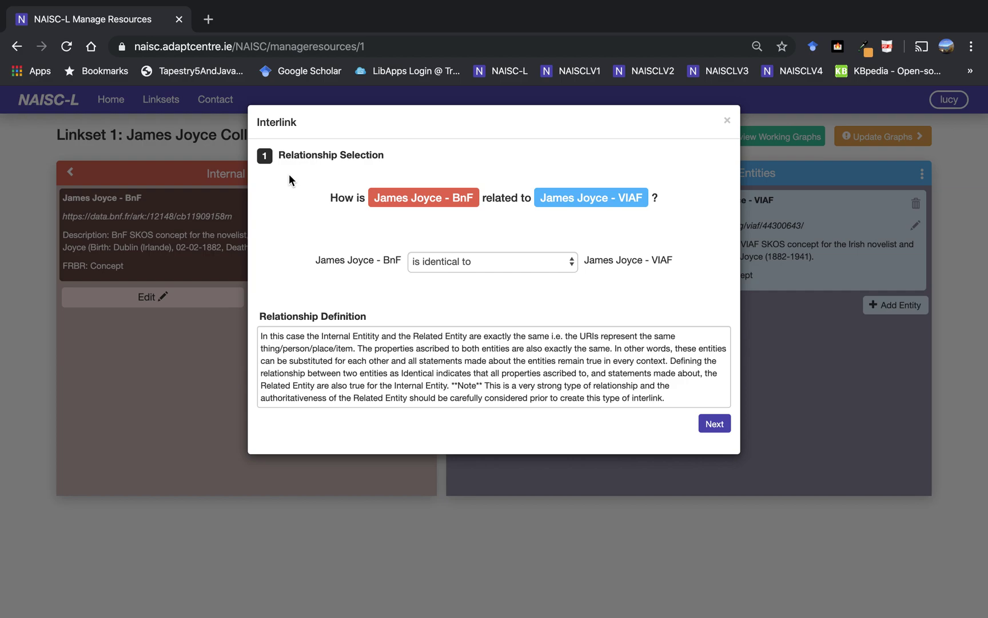
click(500, 269)
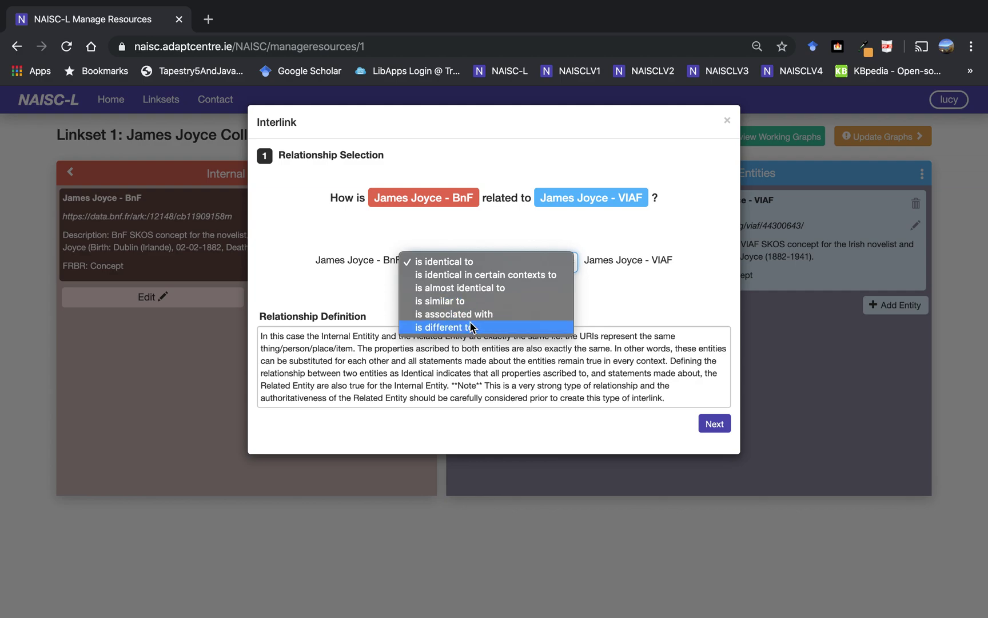
click(490, 276)
click(494, 262)
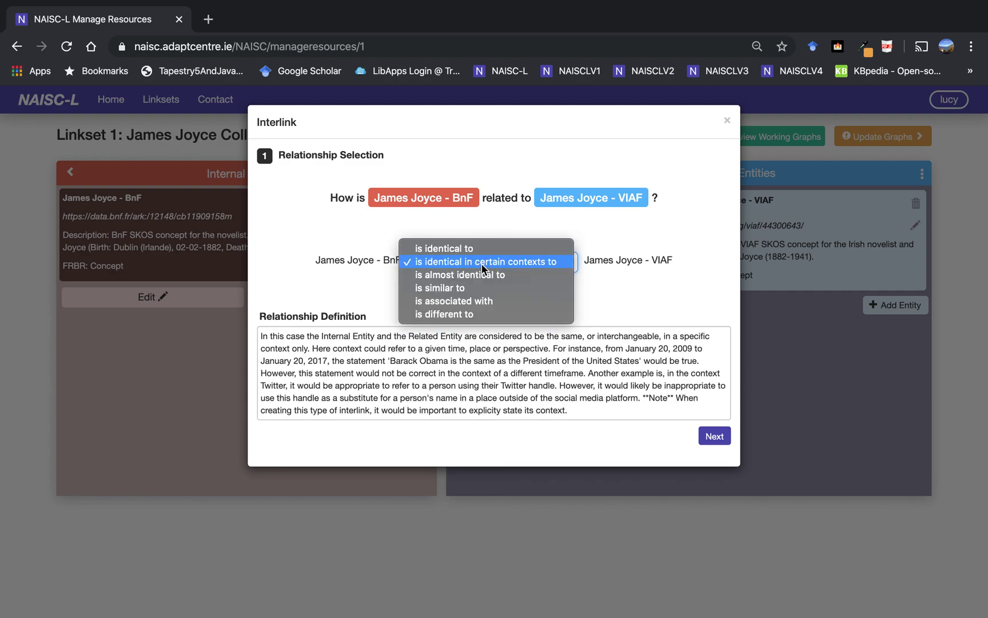
click(491, 274)
click(493, 261)
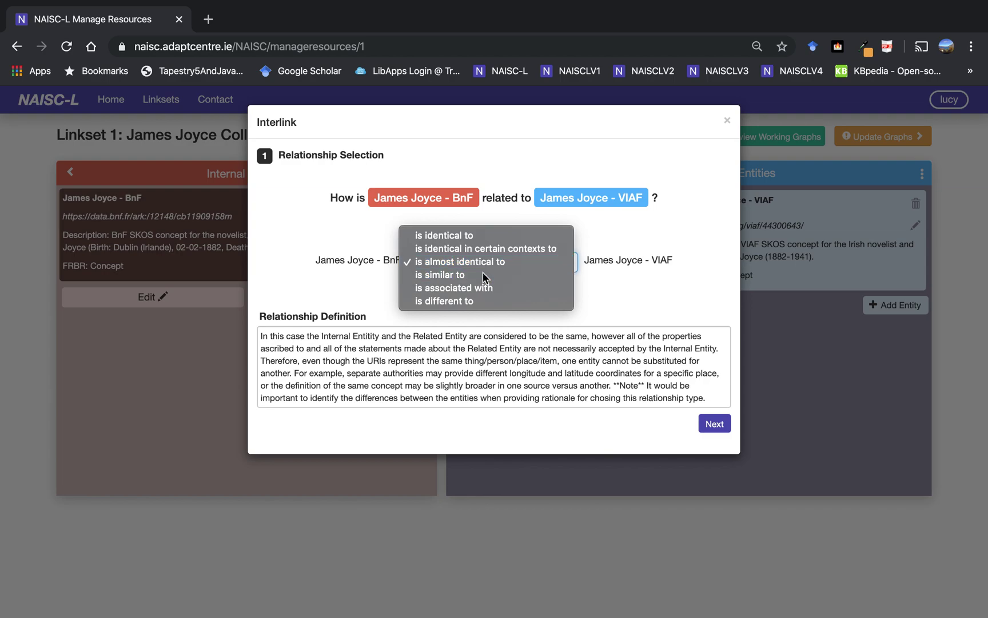
click(482, 273)
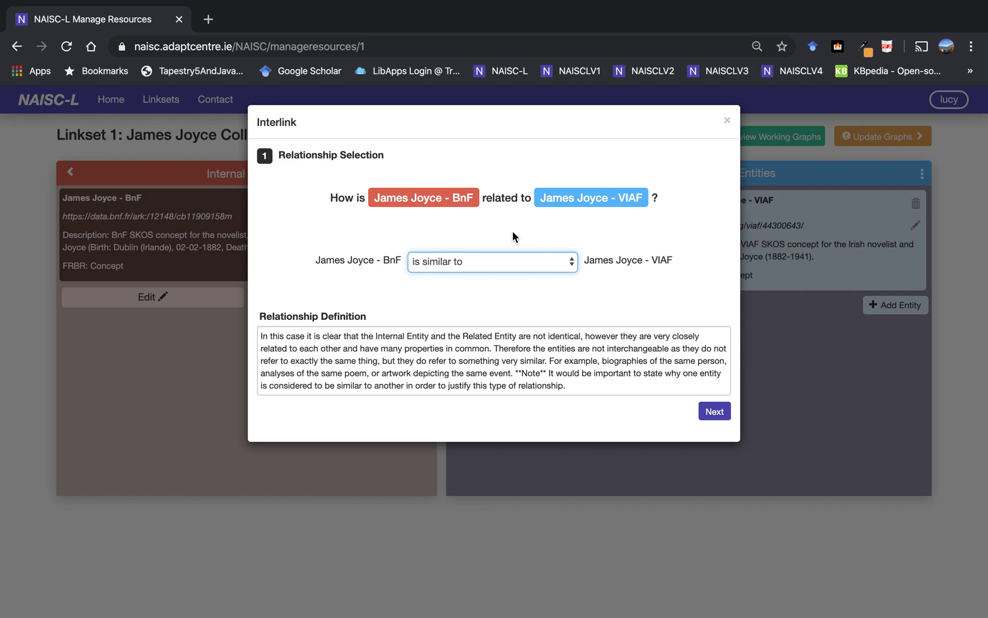
Set the relationship between the BnF and VIAF entities to "is identical to" and continue to link-type selection
click(520, 262)
click(496, 222)
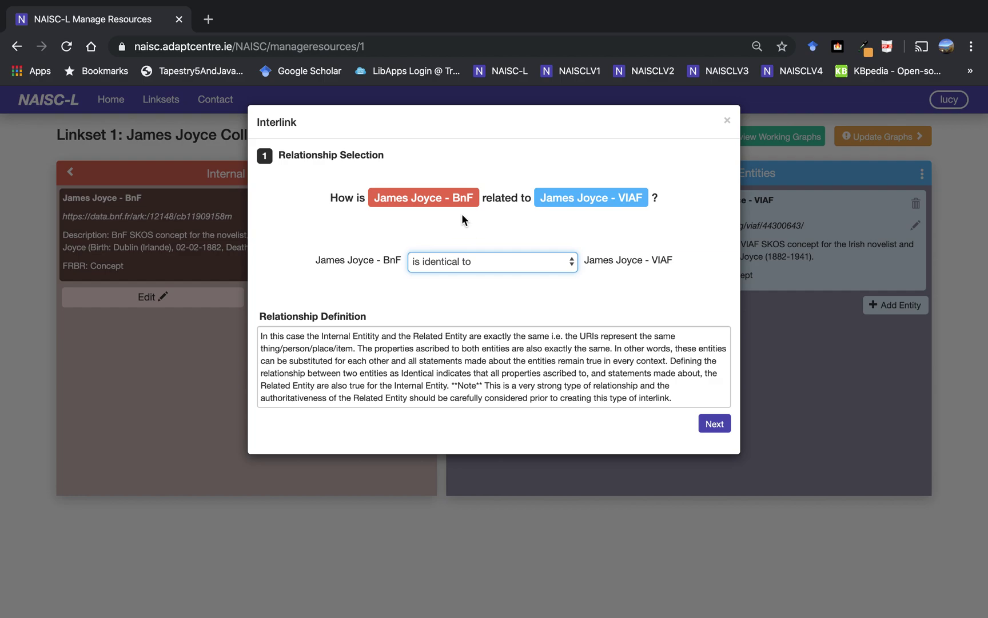
click(718, 426)
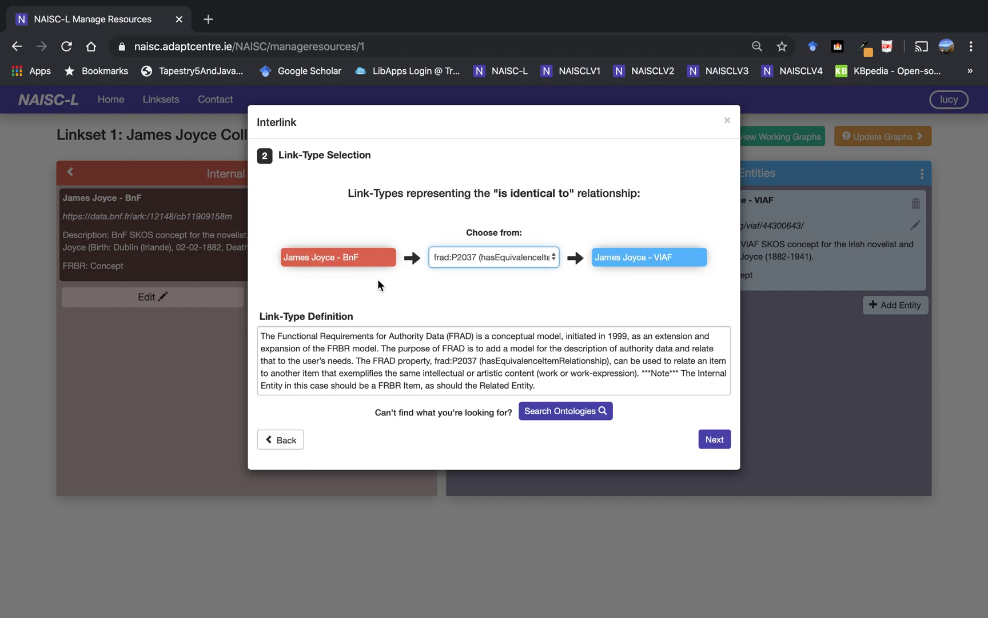
Compare the link-type definitions from frad:P2019 through ov:commonWork and choose skos:exactMatch as the interlink's link-type
click(478, 257)
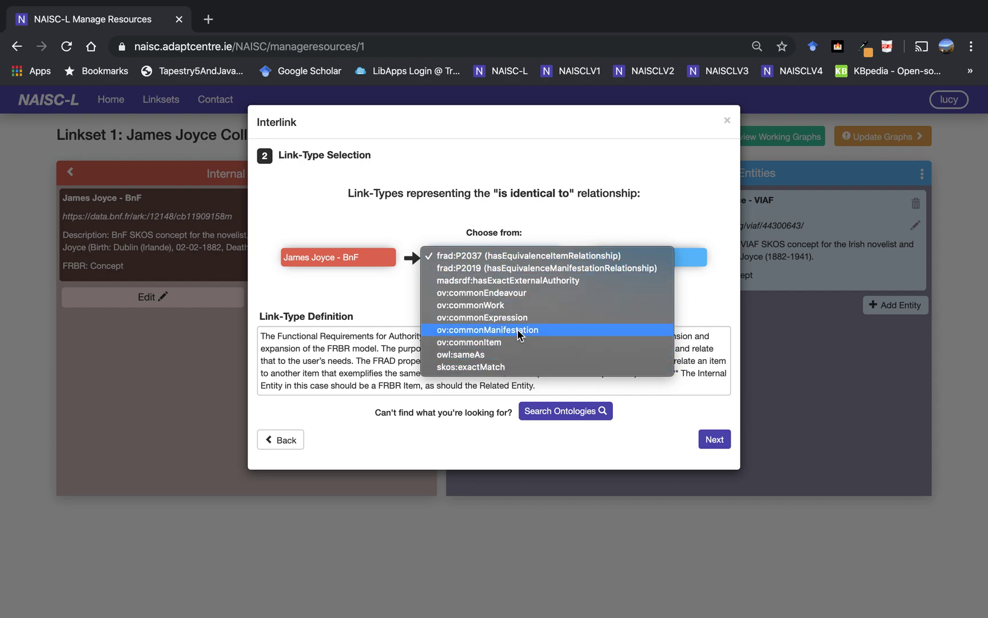
click(496, 269)
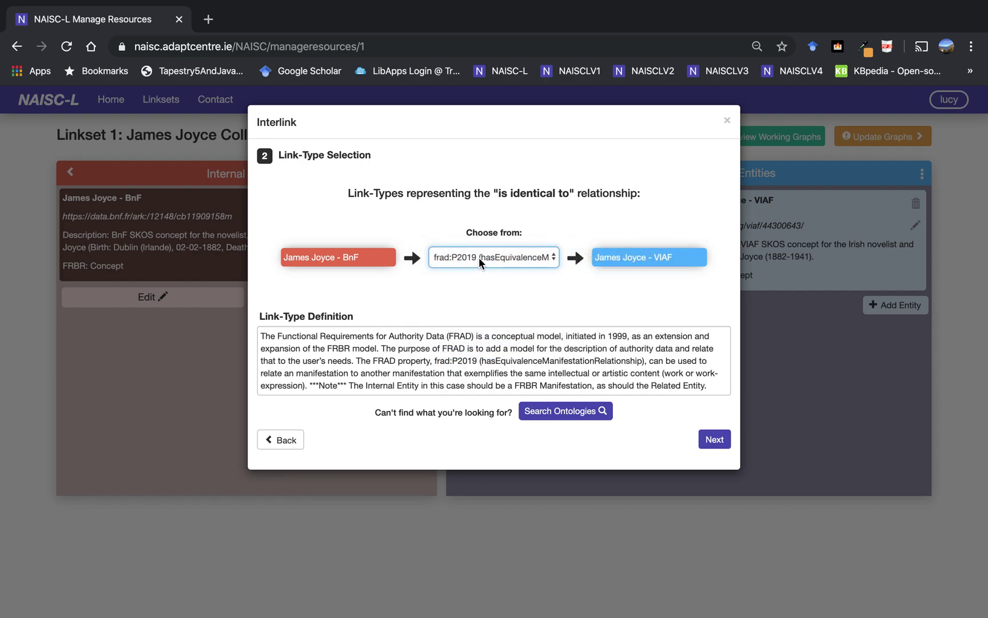
click(479, 257)
click(483, 267)
click(483, 256)
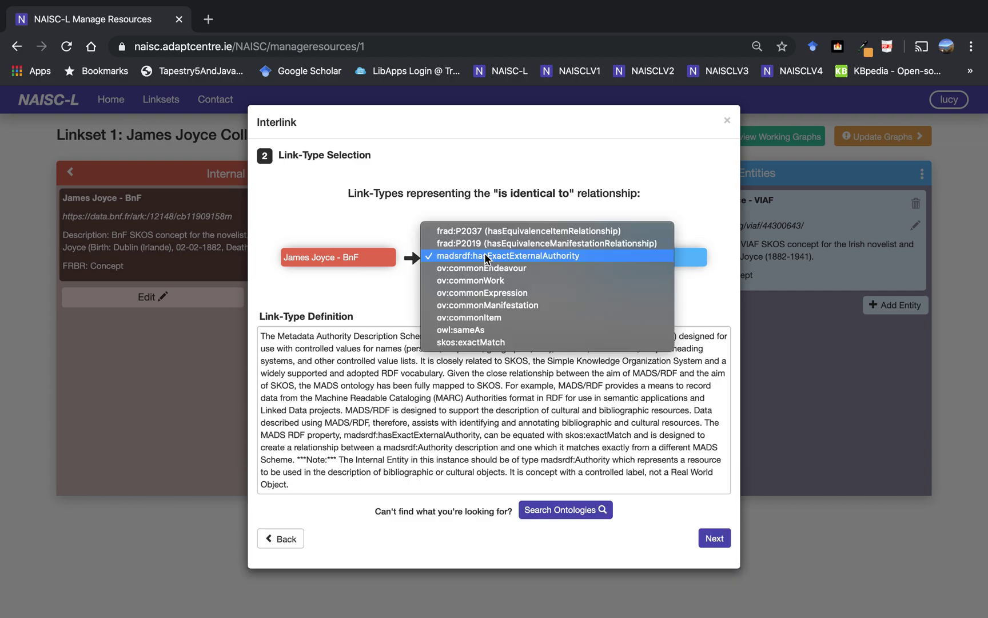
click(482, 264)
click(482, 258)
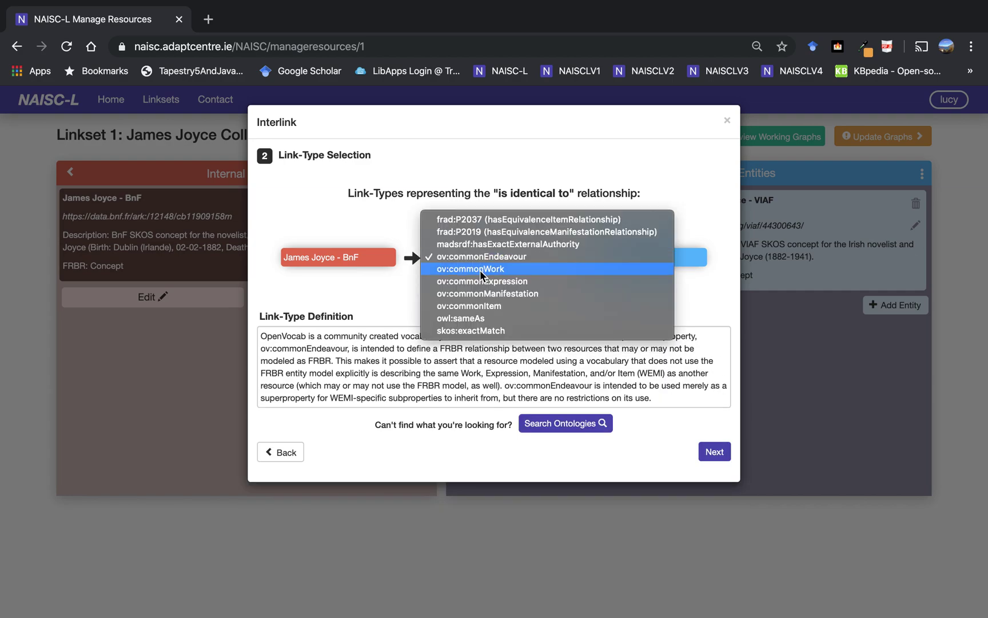
click(479, 270)
click(489, 257)
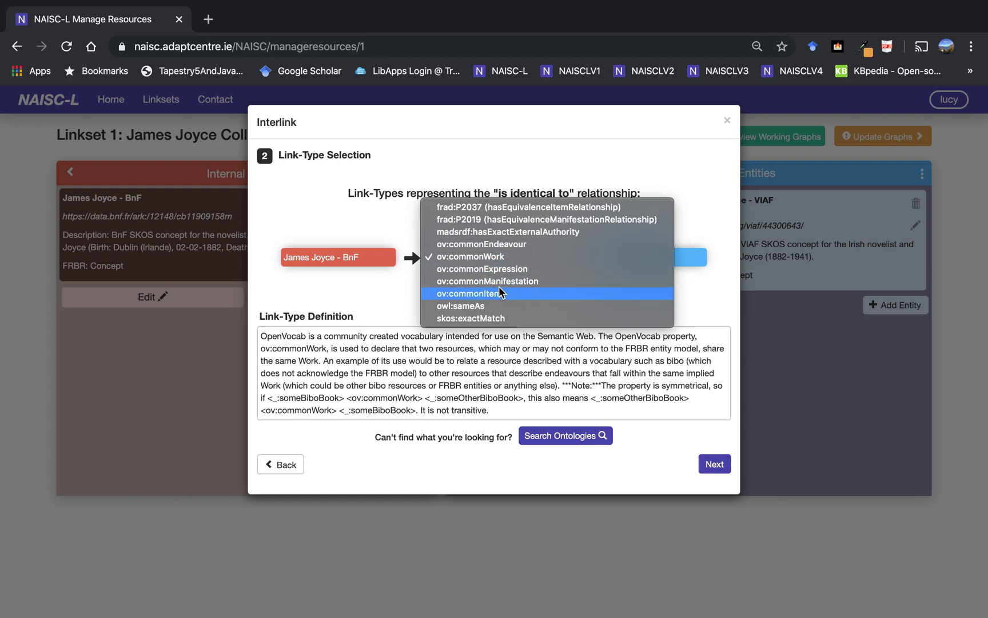
click(470, 318)
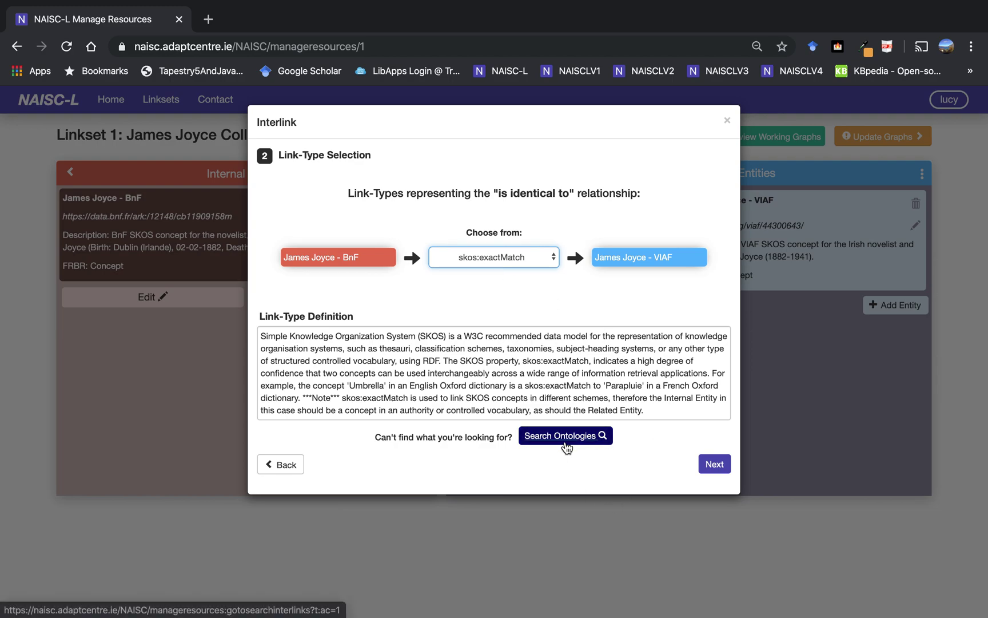
Search the ontologies for link-types matching "same" and return to the link-type selection without picking one
click(566, 437)
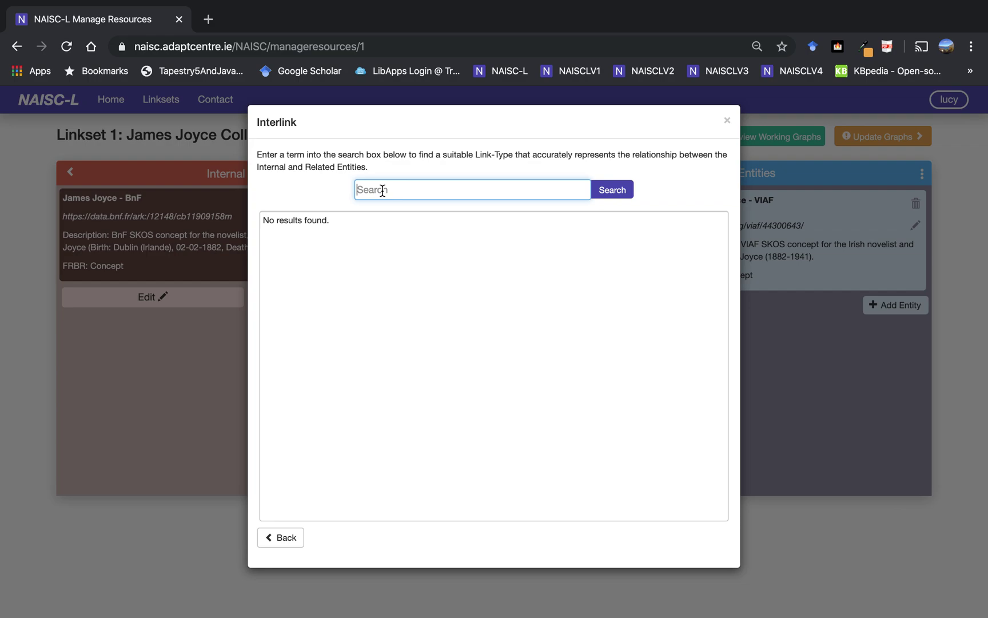
text(same)
click(617, 194)
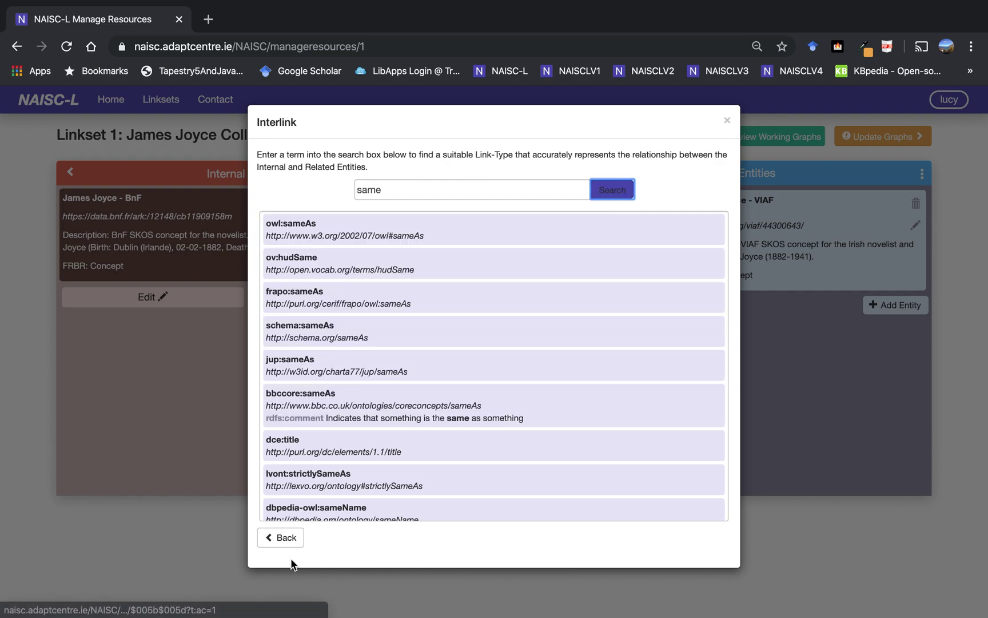
click(280, 538)
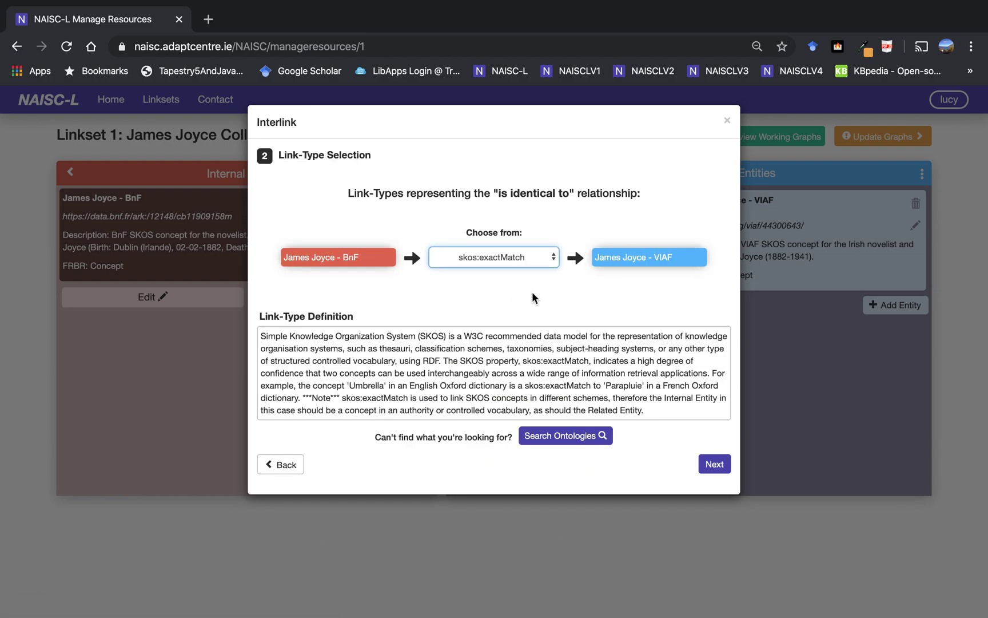
Continue to the justification and enter "Both entities are SKOS concepts for the same person - James Joyce"
click(718, 466)
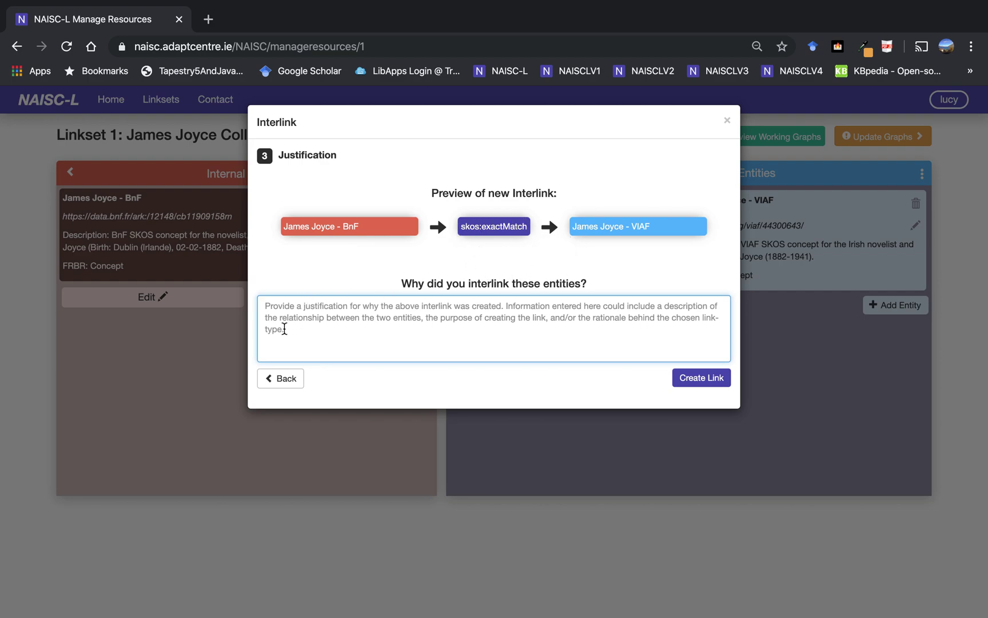
text(Bo)
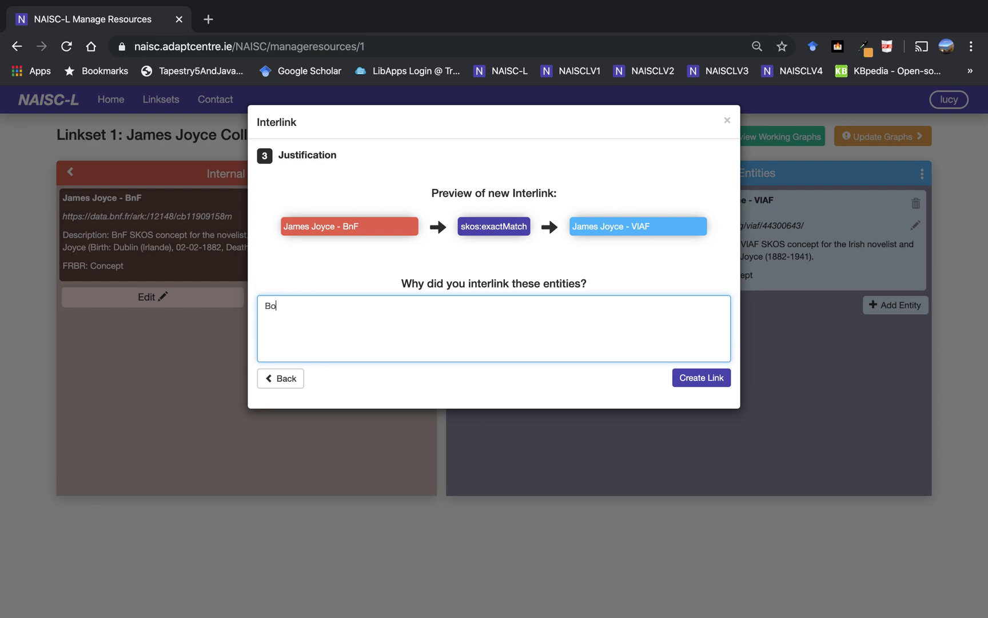
text(th entities are SKOS concept)
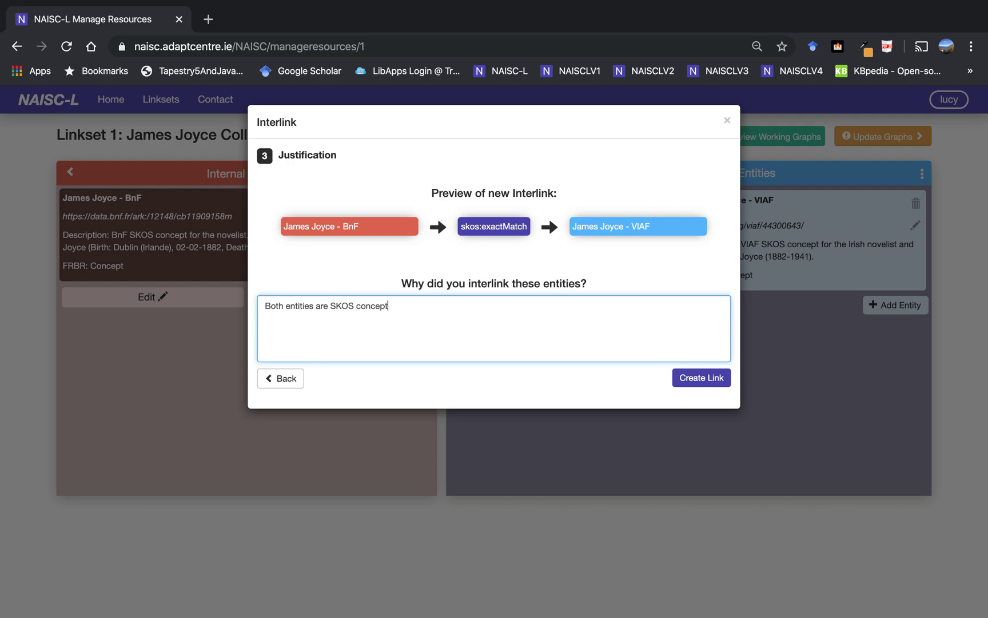
text(s for the same person - James Joyce)
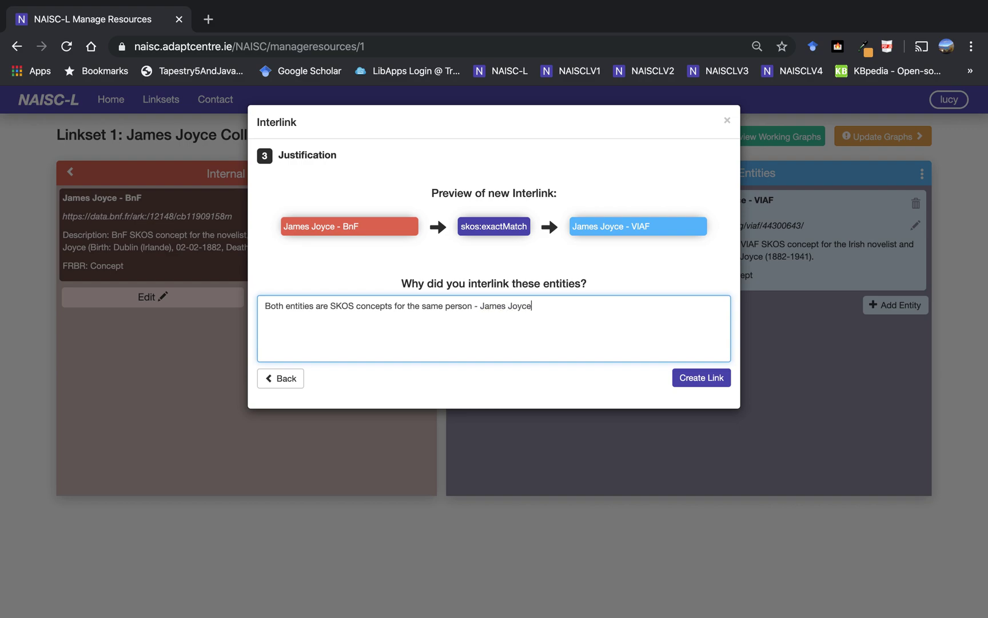
Create the skos:exactMatch interlink between James Joyce - BnF and James Joyce - VIAF and review its provenance details
click(691, 382)
click(692, 382)
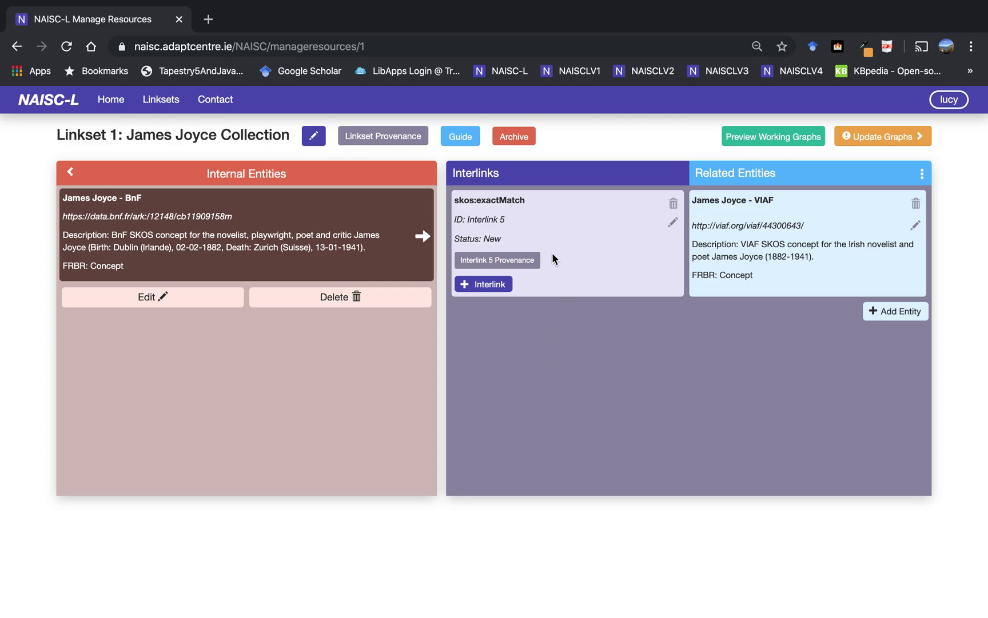
click(518, 259)
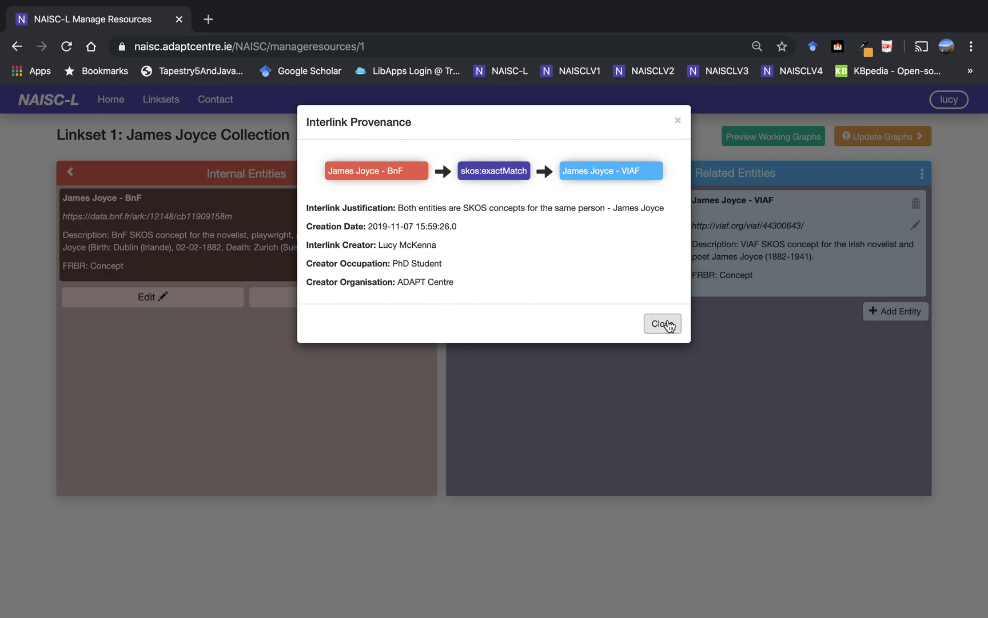
click(663, 324)
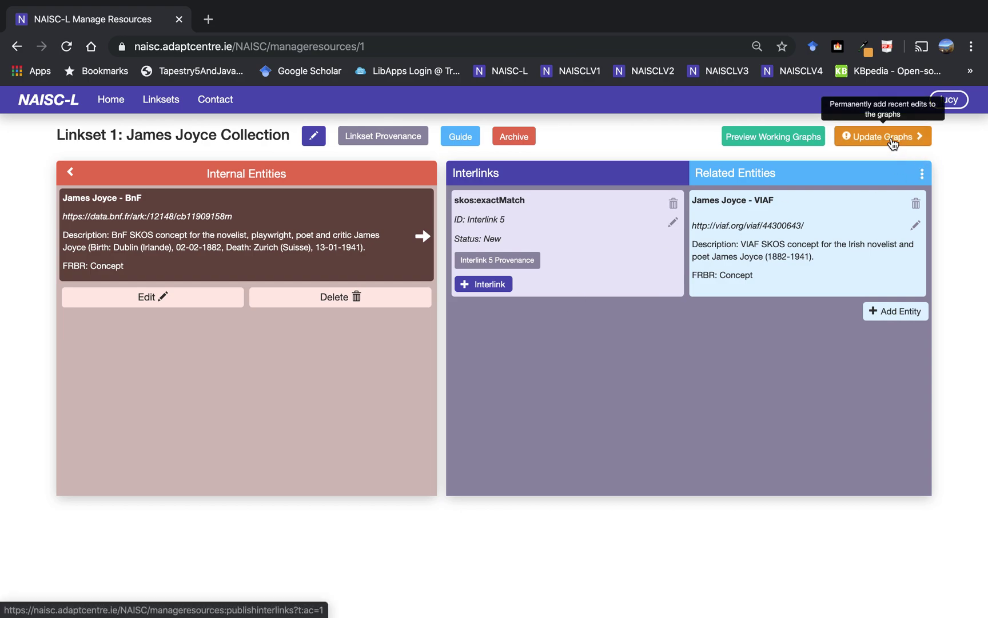
Preview the working graphs, examining the interlink visualisation and the interlink graph's RDF in NQuads and TriG formats
click(762, 146)
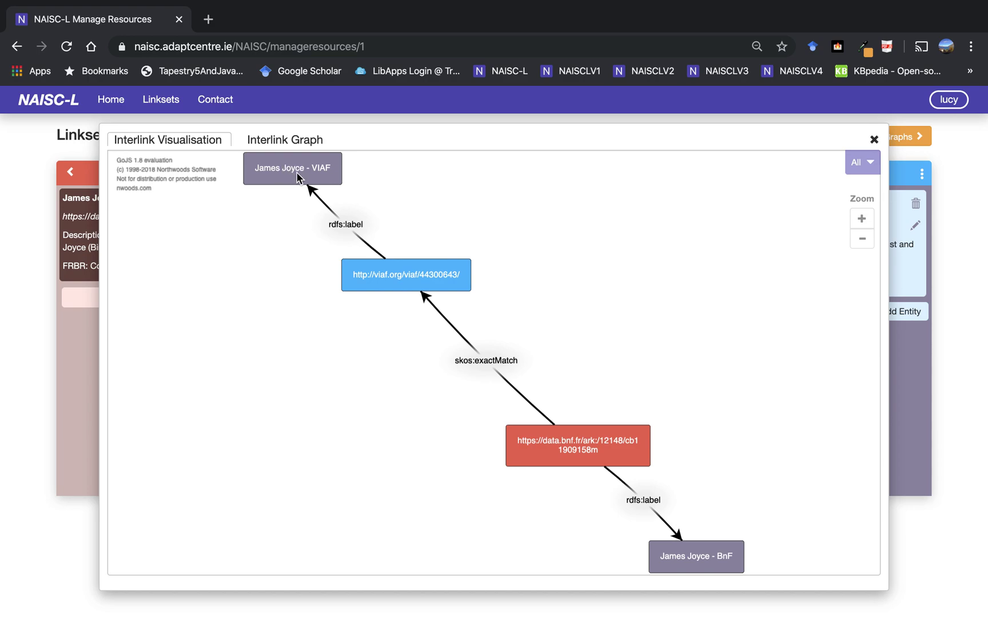
click(287, 141)
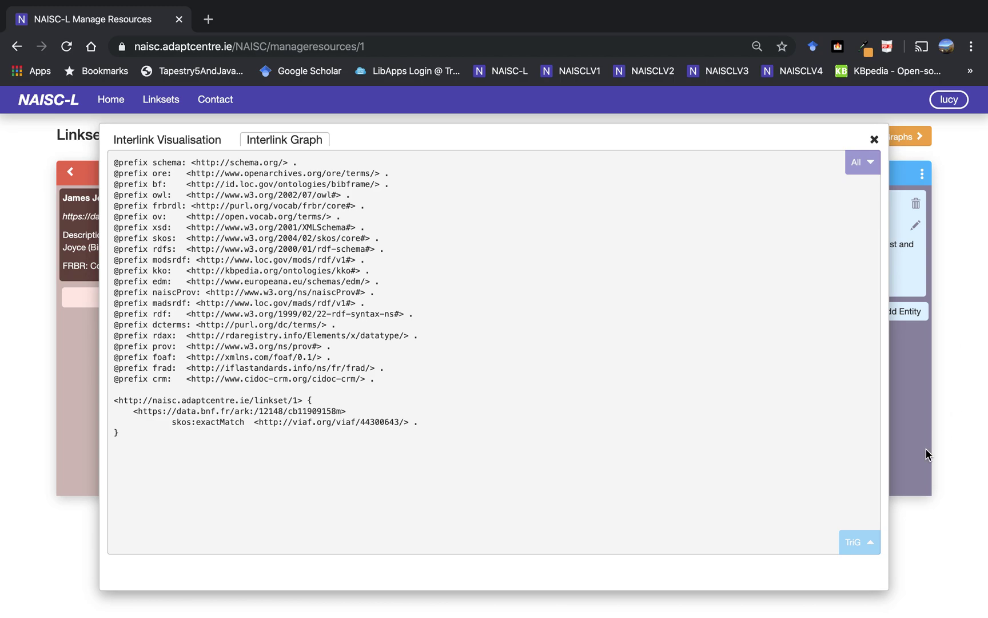
click(871, 541)
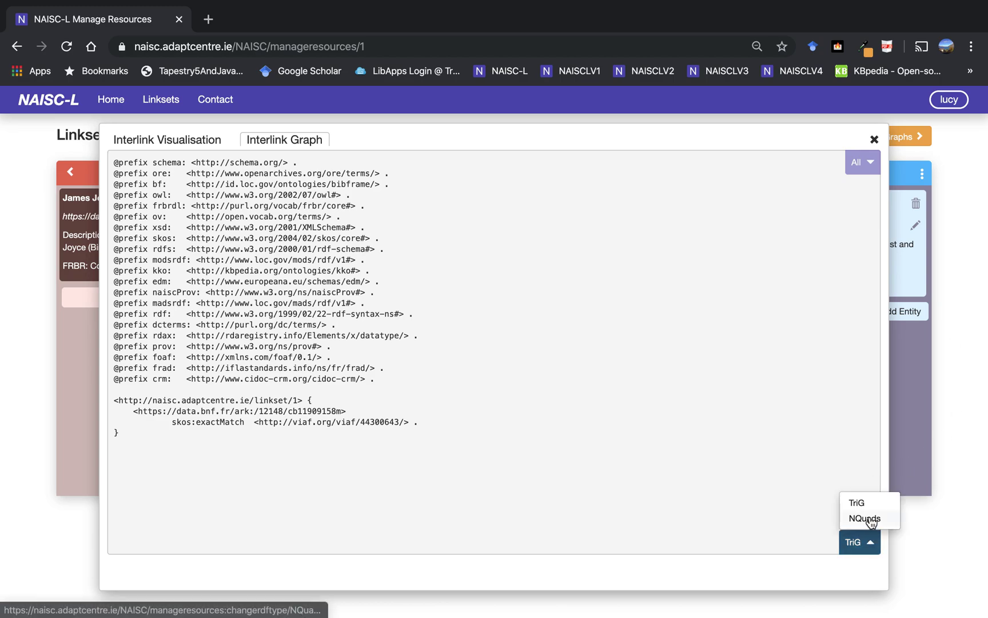
click(868, 519)
click(863, 541)
click(849, 503)
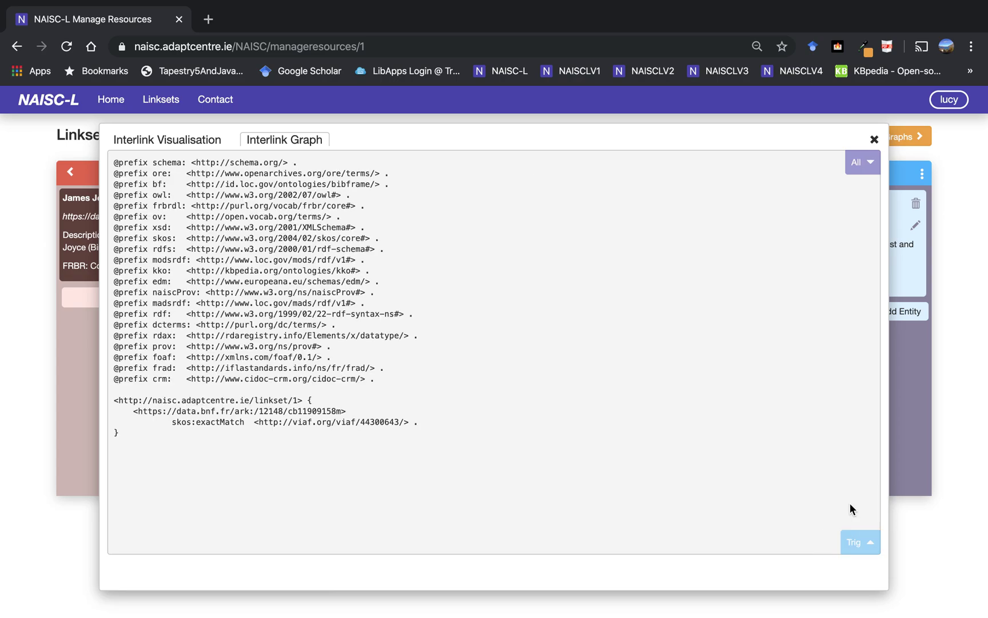
click(873, 140)
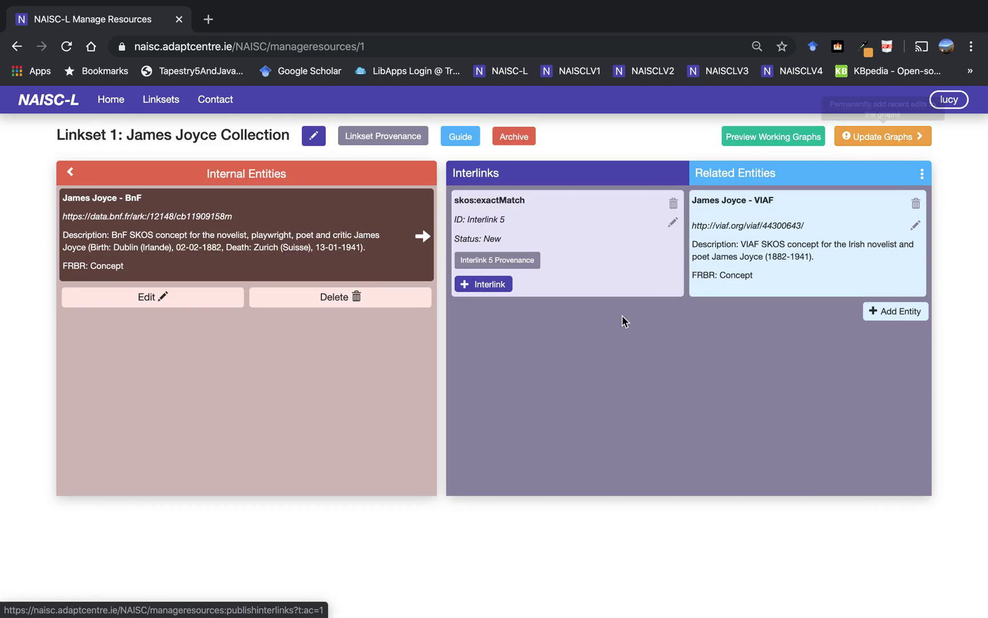
Permanently add the recent edits to the linkset's graphs and view the updated interlink graph's RDF output
click(897, 139)
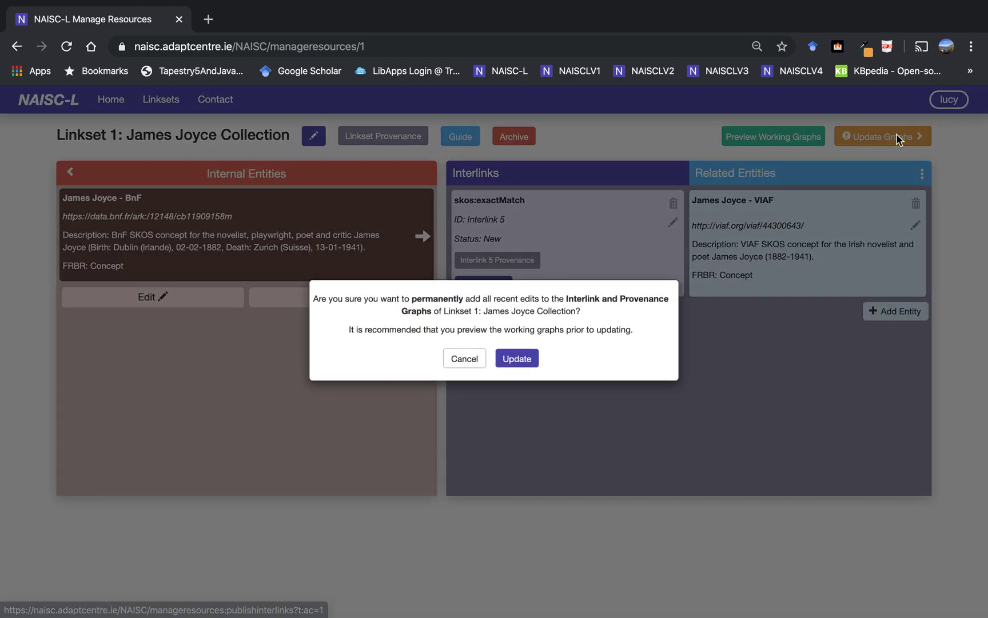
click(521, 367)
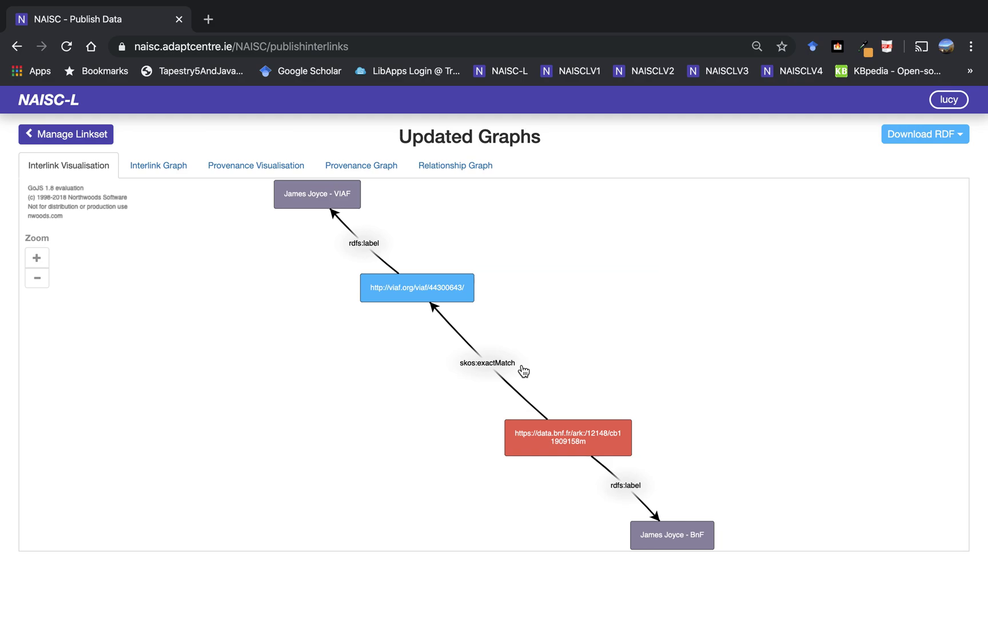
click(163, 171)
click(910, 193)
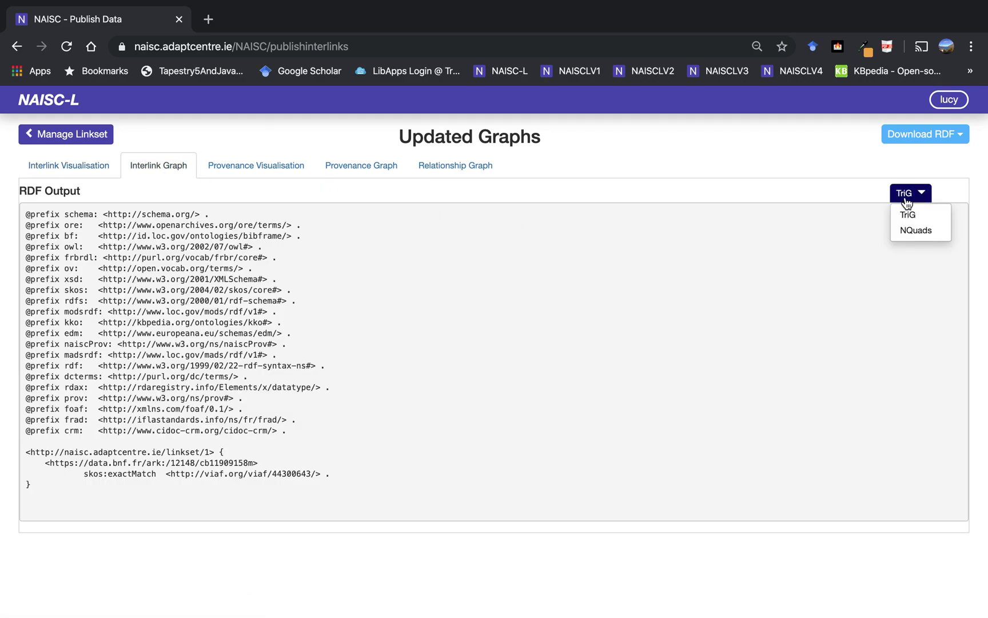
click(833, 224)
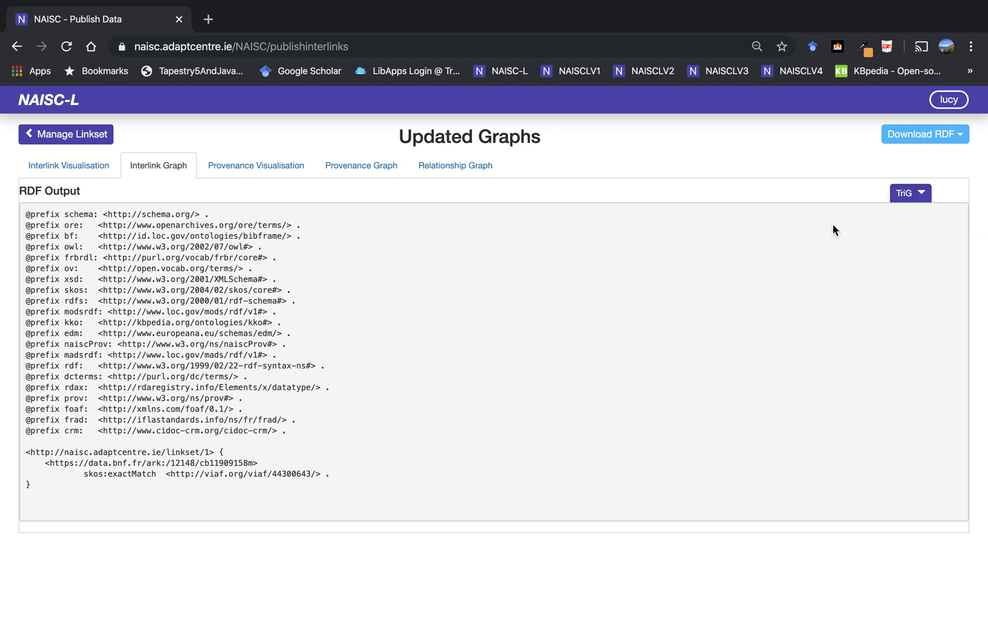
Expand the linkset node in the provenance visualisation and examine the provenance graph's RDF in TriG and NQuads formats
click(229, 167)
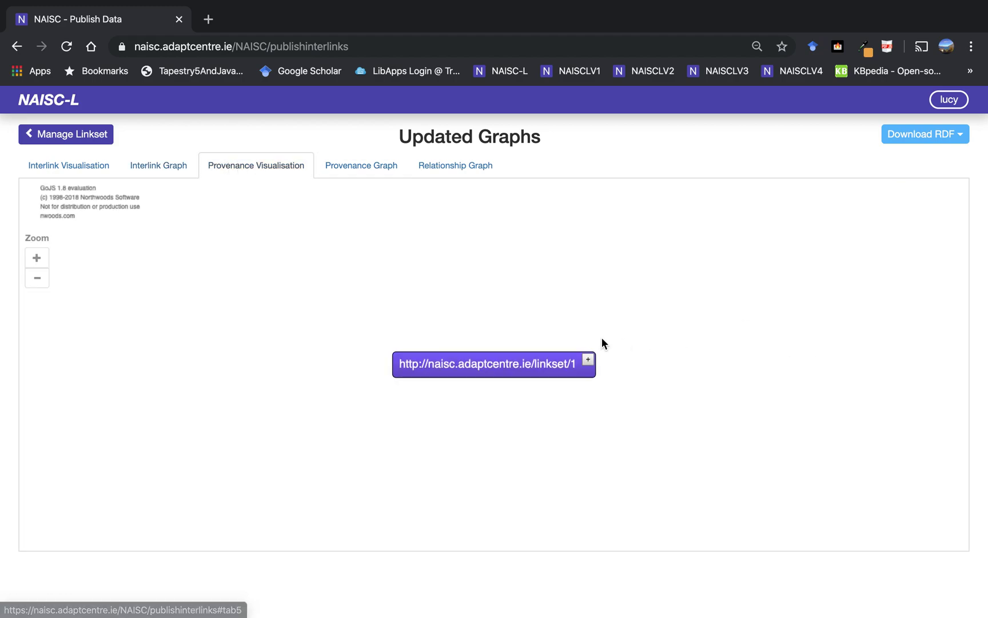
click(587, 359)
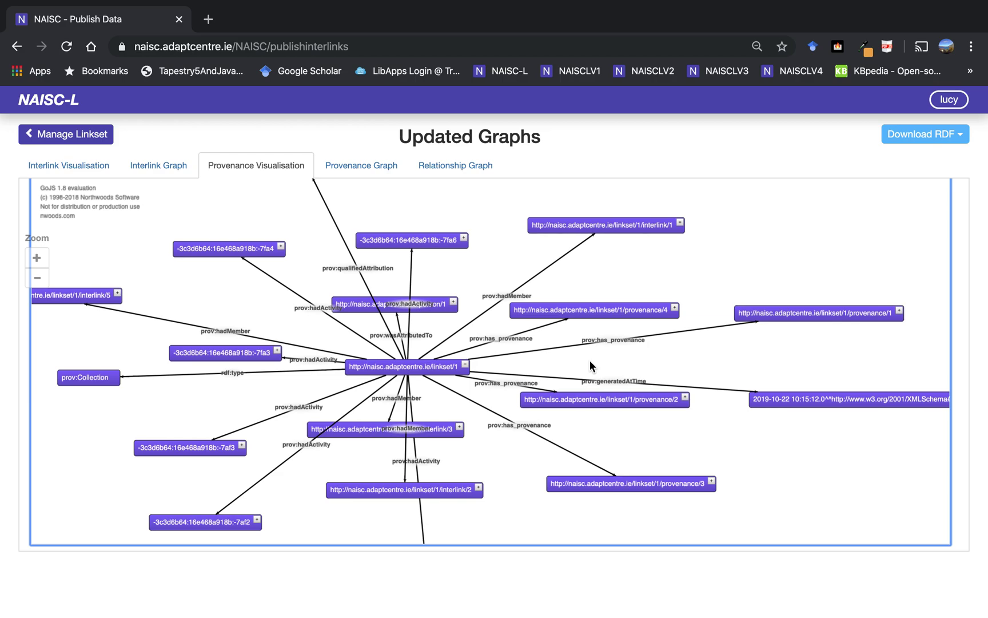
click(373, 170)
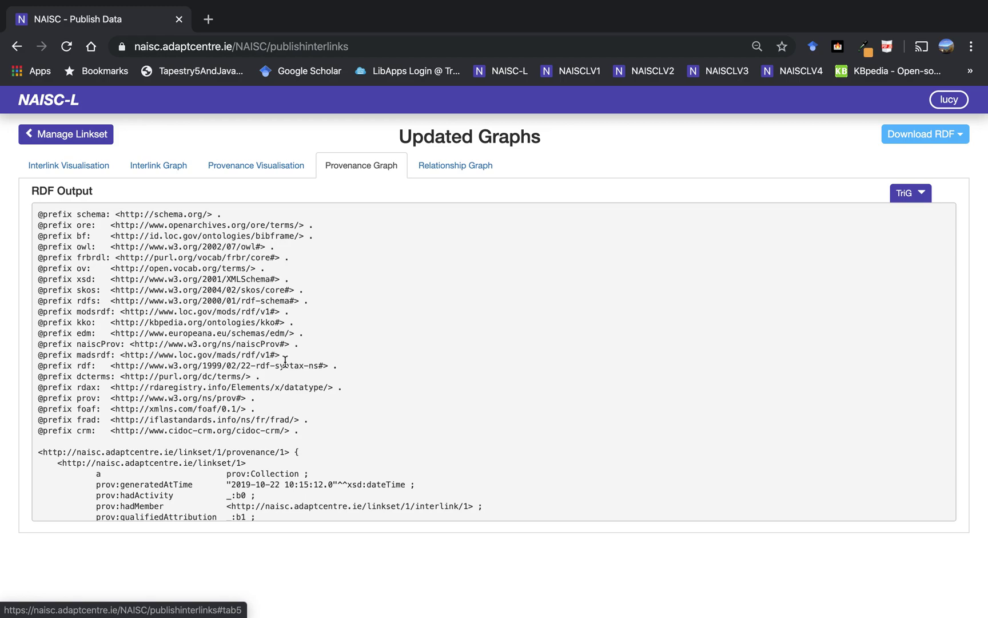
scroll(274, 361, down, 10)
scroll(314, 369, down, 6)
scroll(314, 369, down, 6)
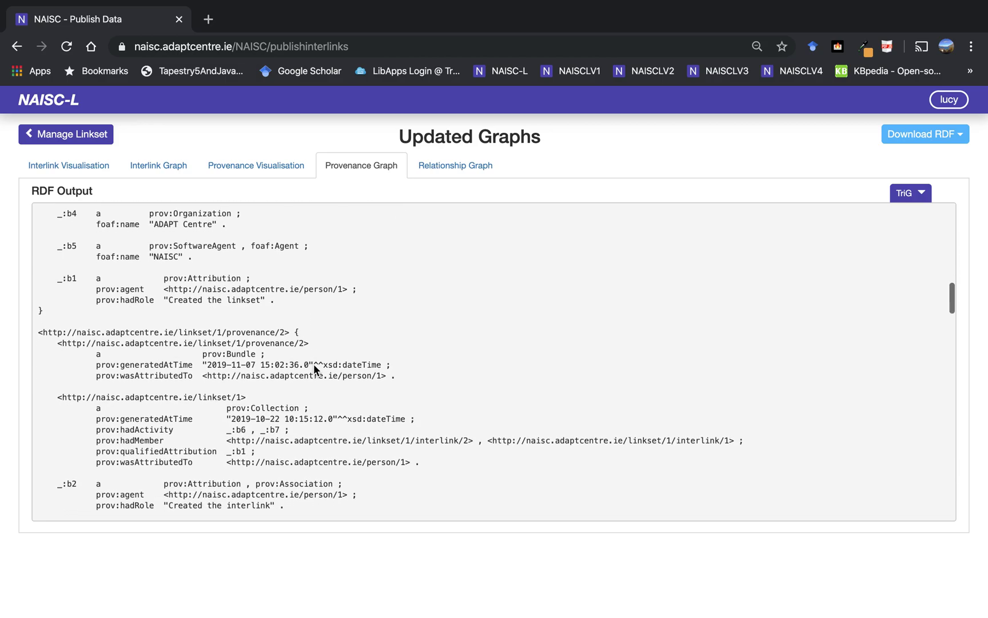
scroll(313, 368, down, 3)
click(911, 192)
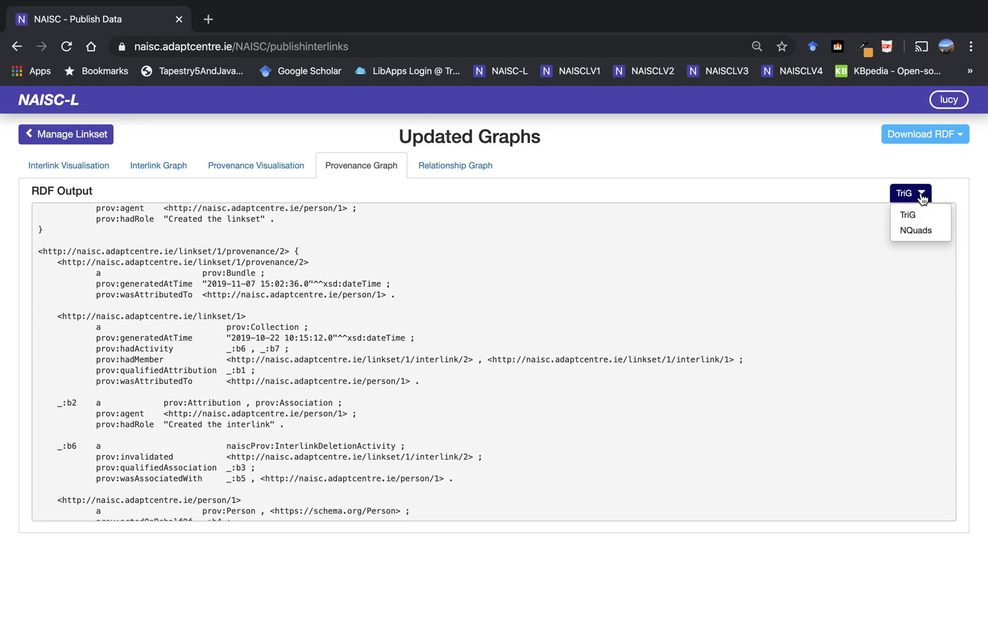
click(916, 224)
scroll(705, 365, down, 7)
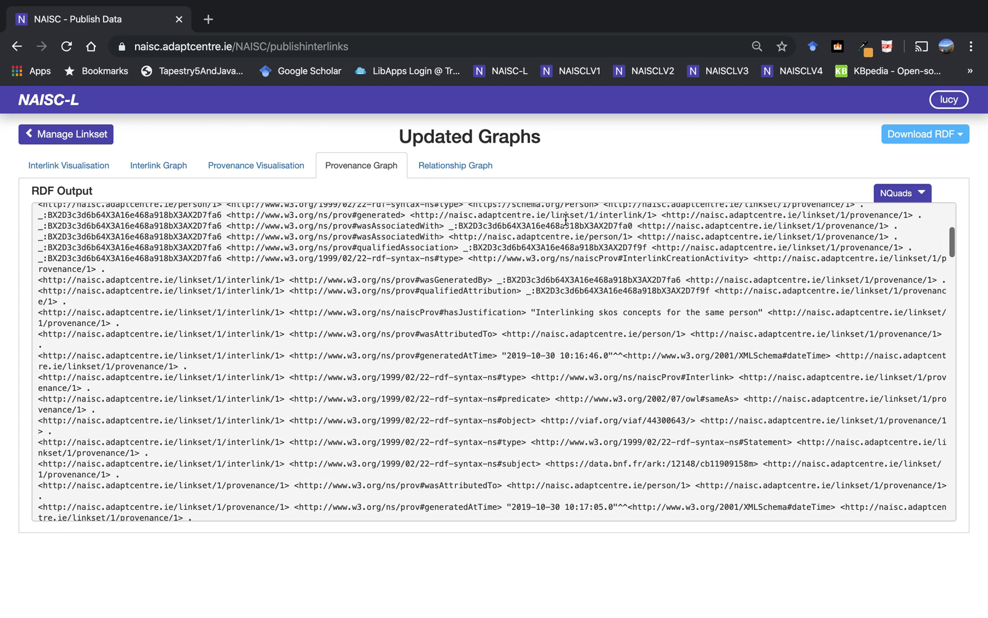
View the relationship graph's RDF output and download the linkset's RDF as NQuads
click(470, 166)
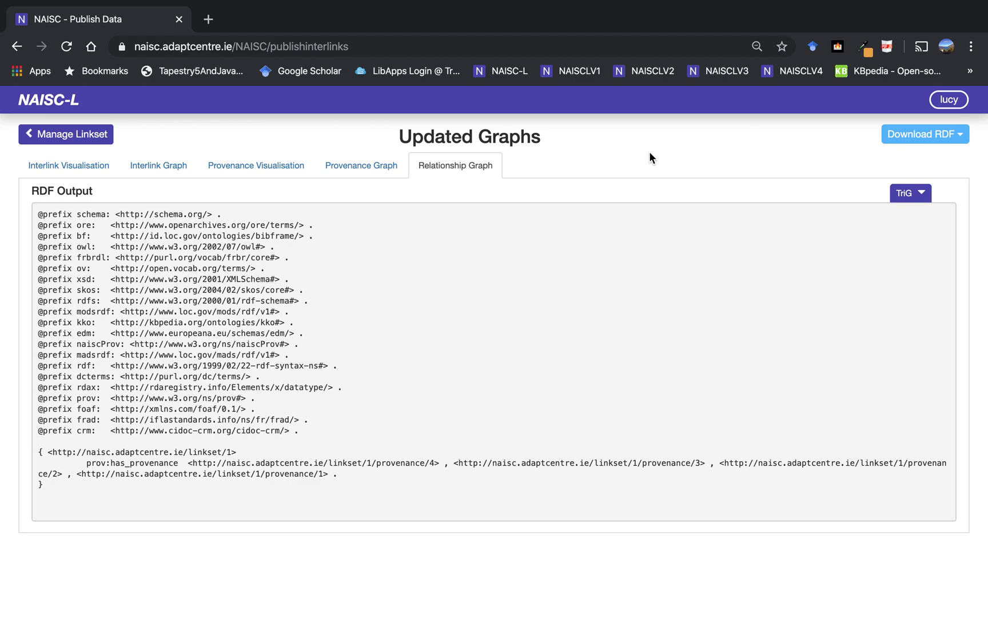
click(932, 138)
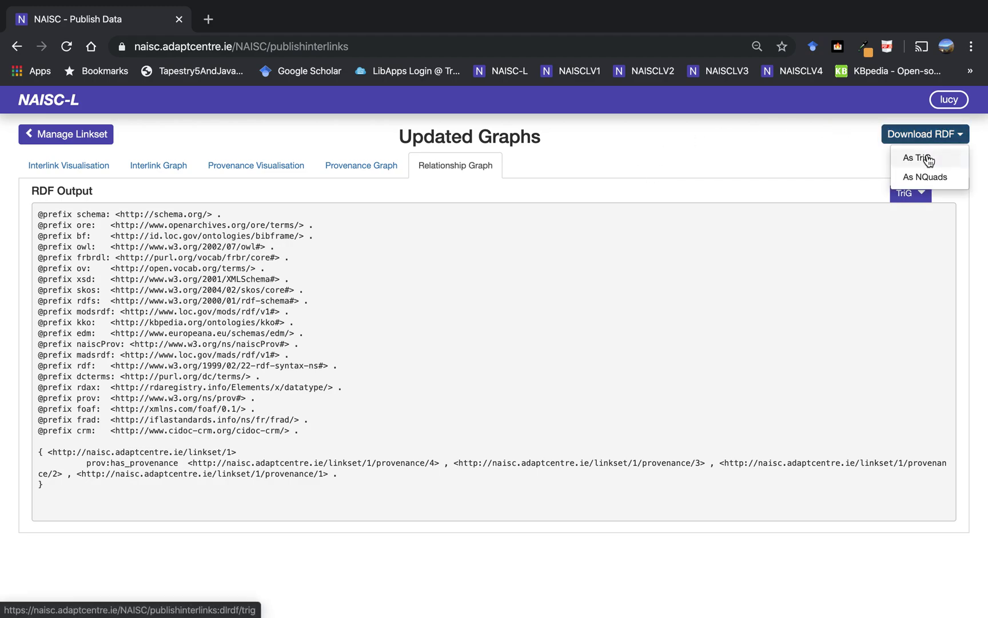
click(927, 177)
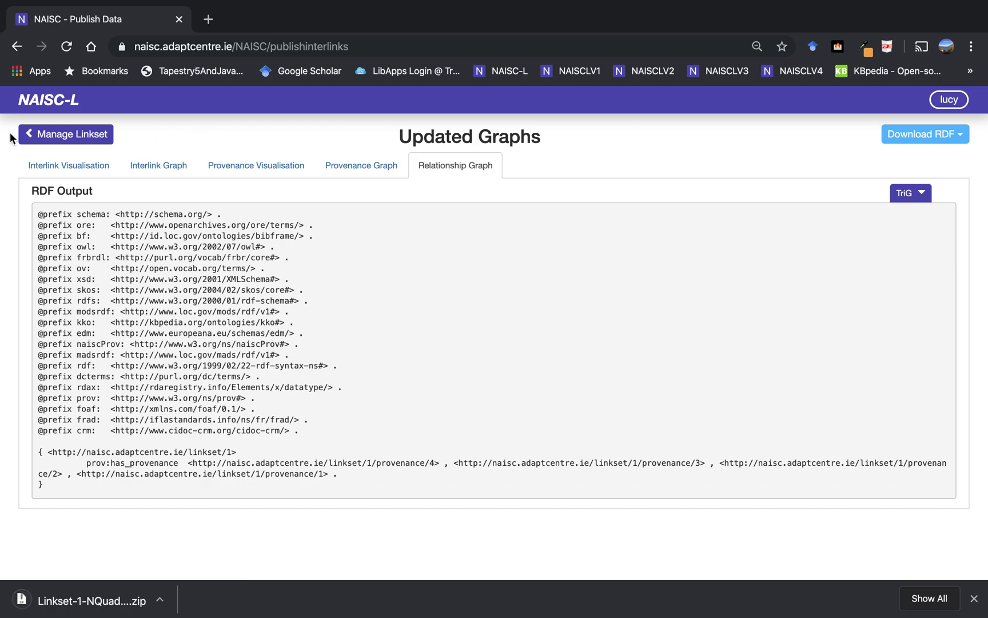
Return to managing the linkset, confirming the RDF files are downloaded, and show the interlinks of James Joyce - BnF
click(80, 135)
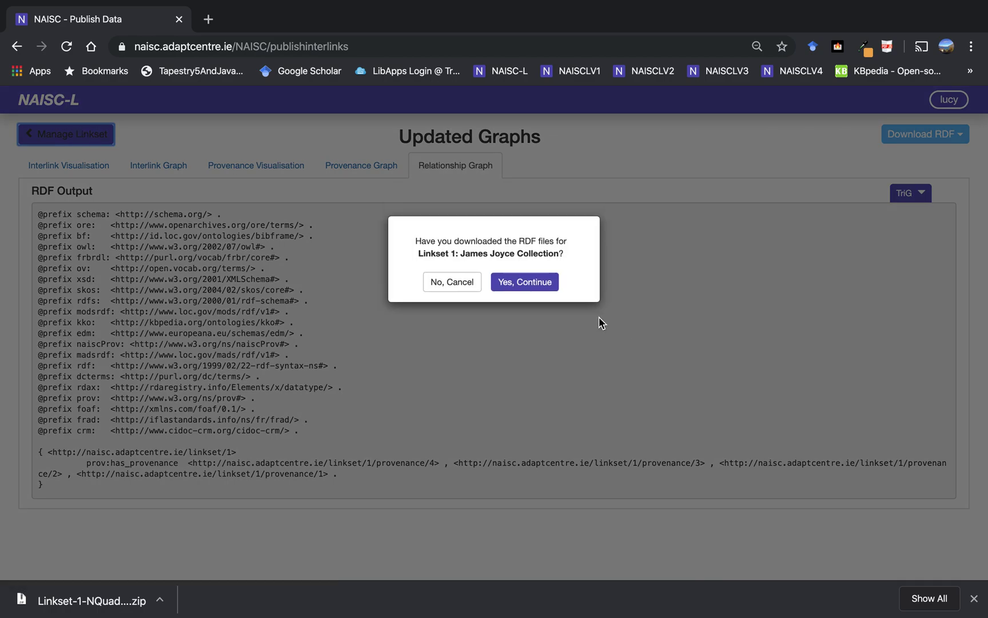
click(530, 279)
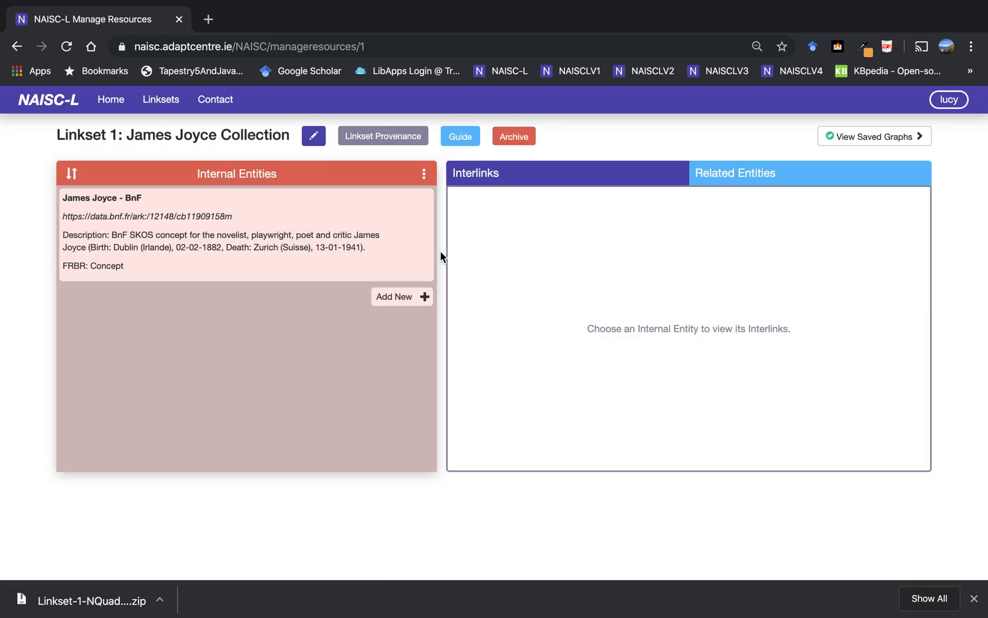
click(356, 234)
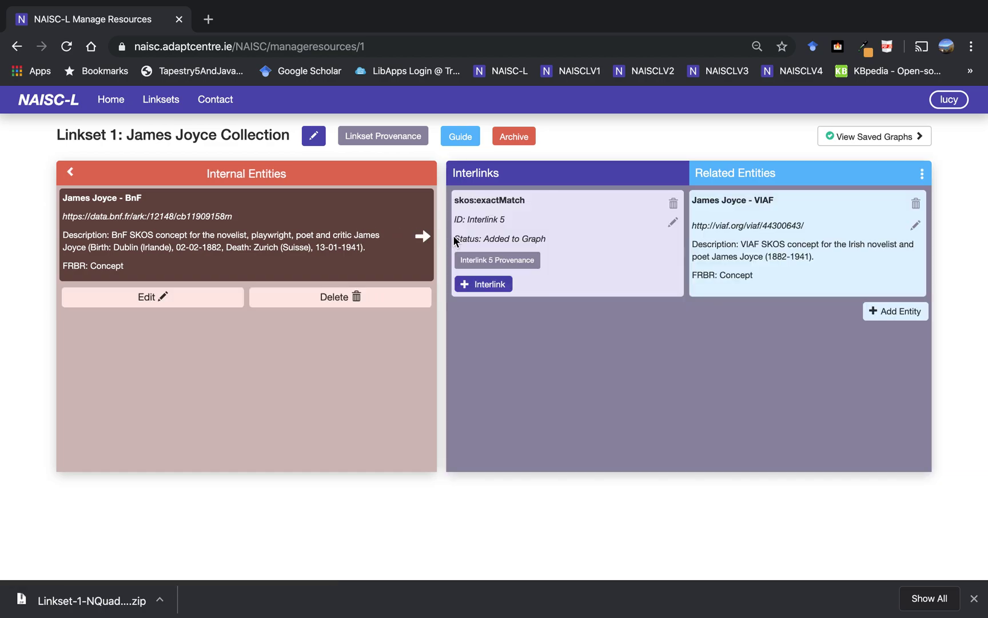